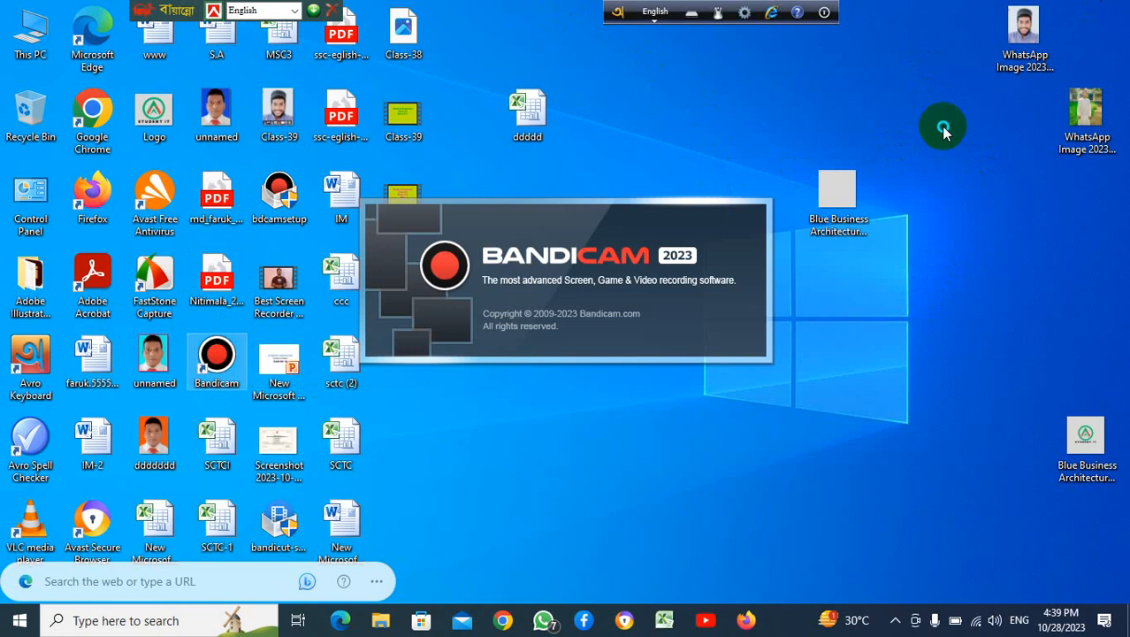
pyautogui.rightClick(913, 84)
pyautogui.click(966, 138)
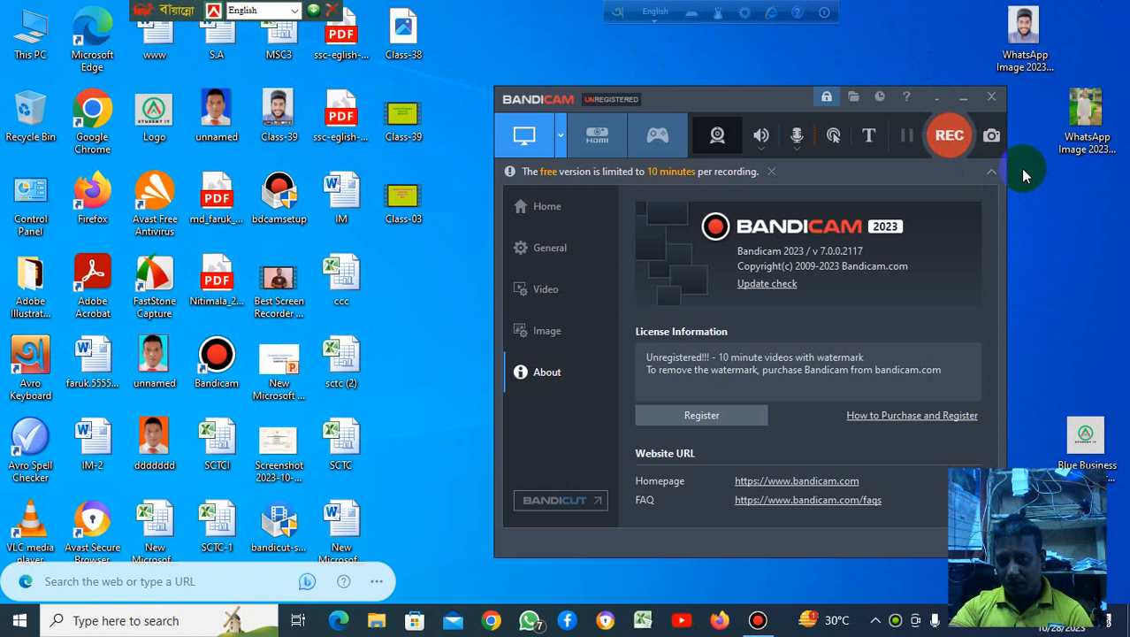
pyautogui.click(993, 152)
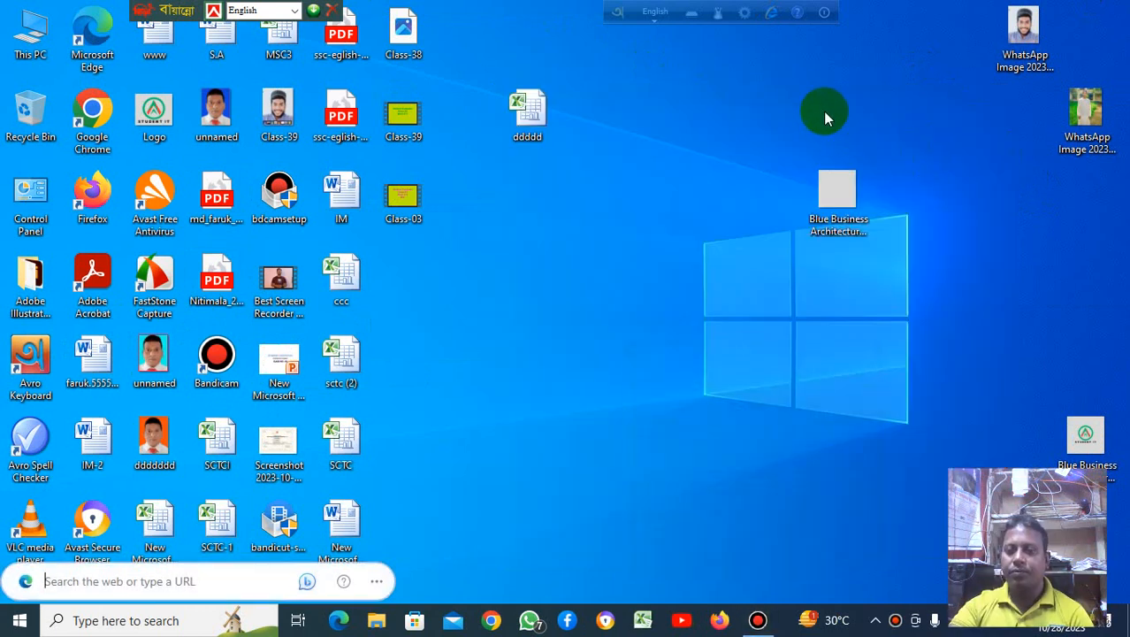
pyautogui.click(964, 97)
pyautogui.rightClick(872, 160)
pyautogui.click(887, 144)
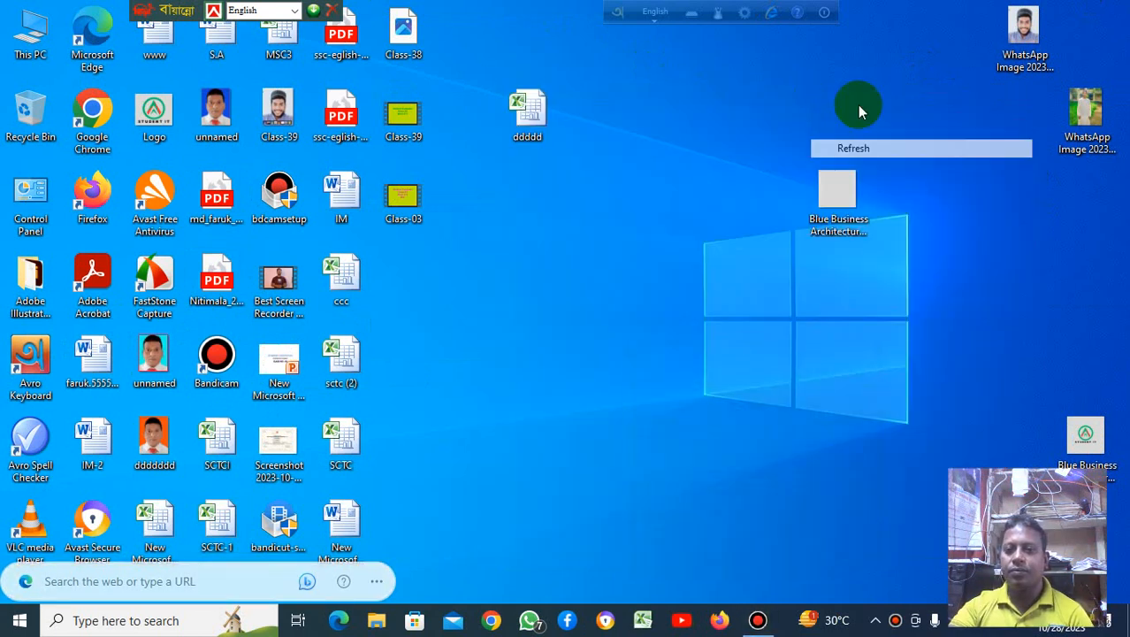
pyautogui.rightClick(902, 155)
pyautogui.click(920, 157)
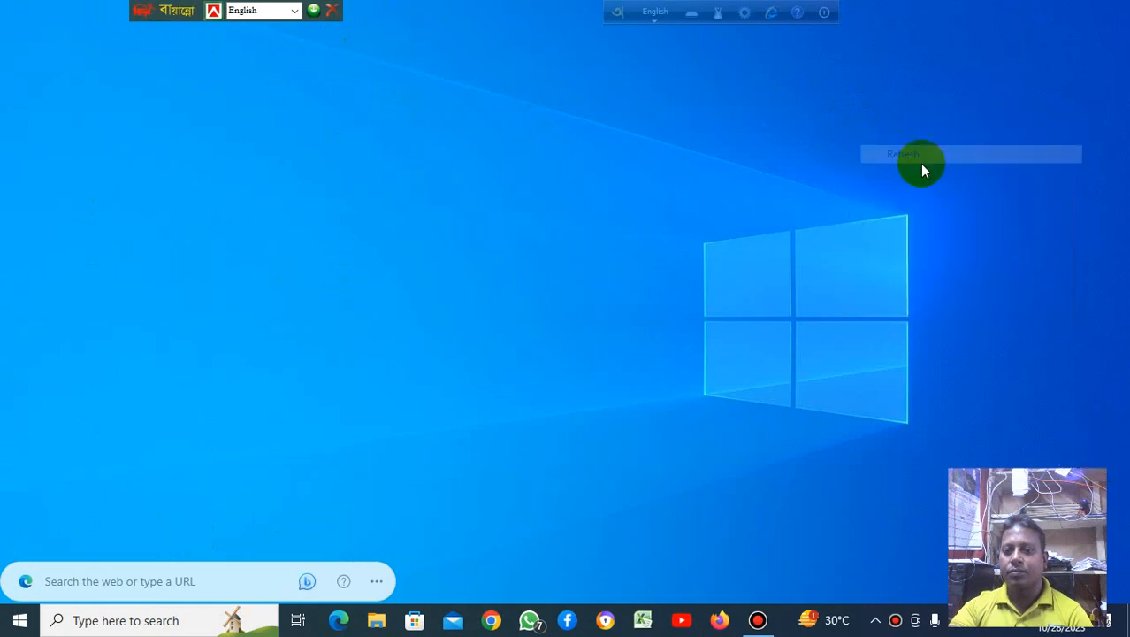
pyautogui.rightClick(935, 169)
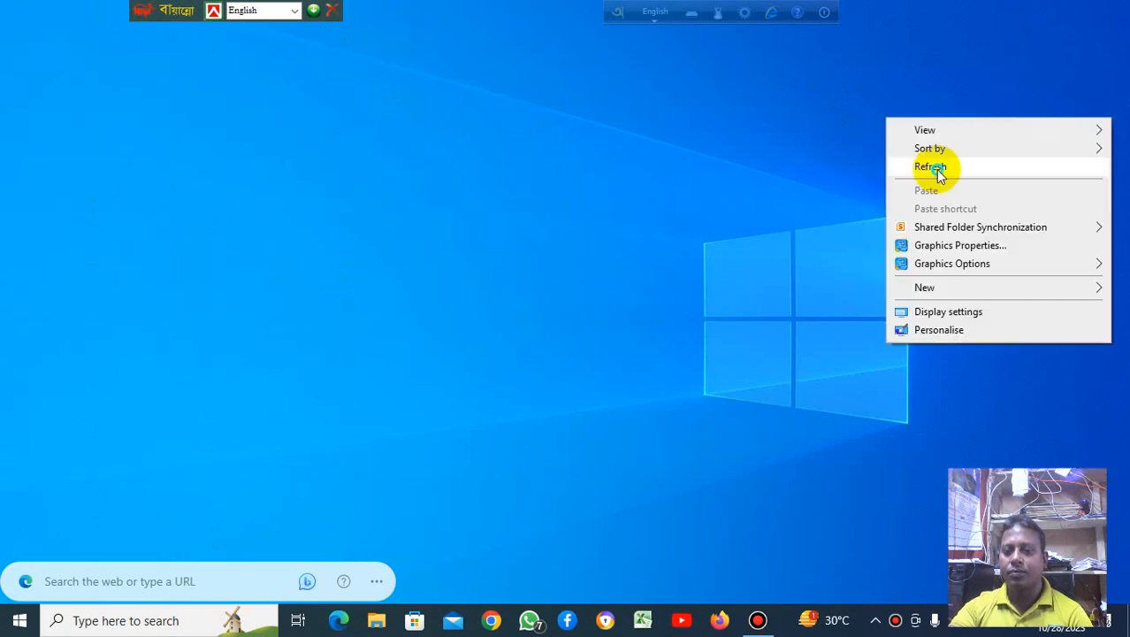
pyautogui.click(935, 169)
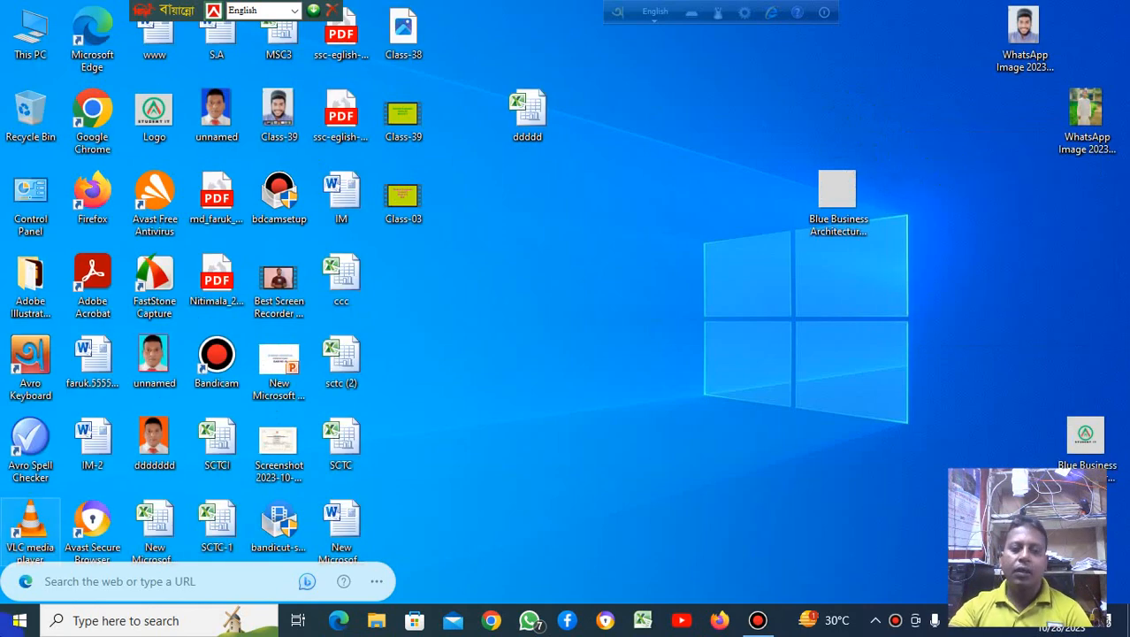
# Step: Launch Microsoft Word 2010 with a blank document and dismiss the Office activation dialog
pyautogui.click(24, 624)
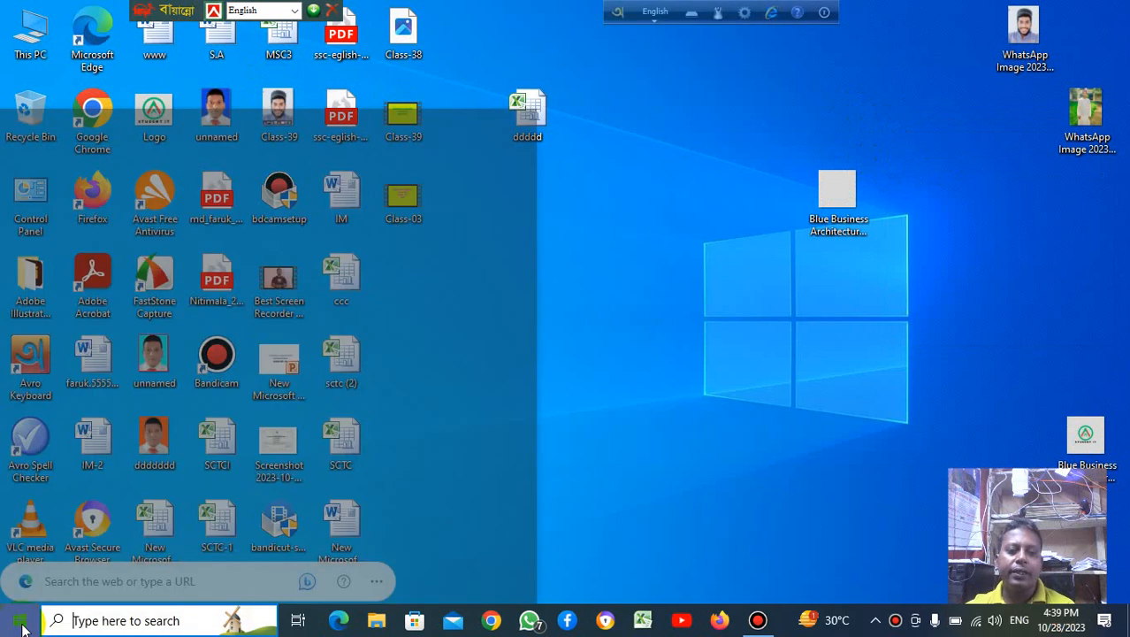
pyautogui.scroll(-7, 151, 292)
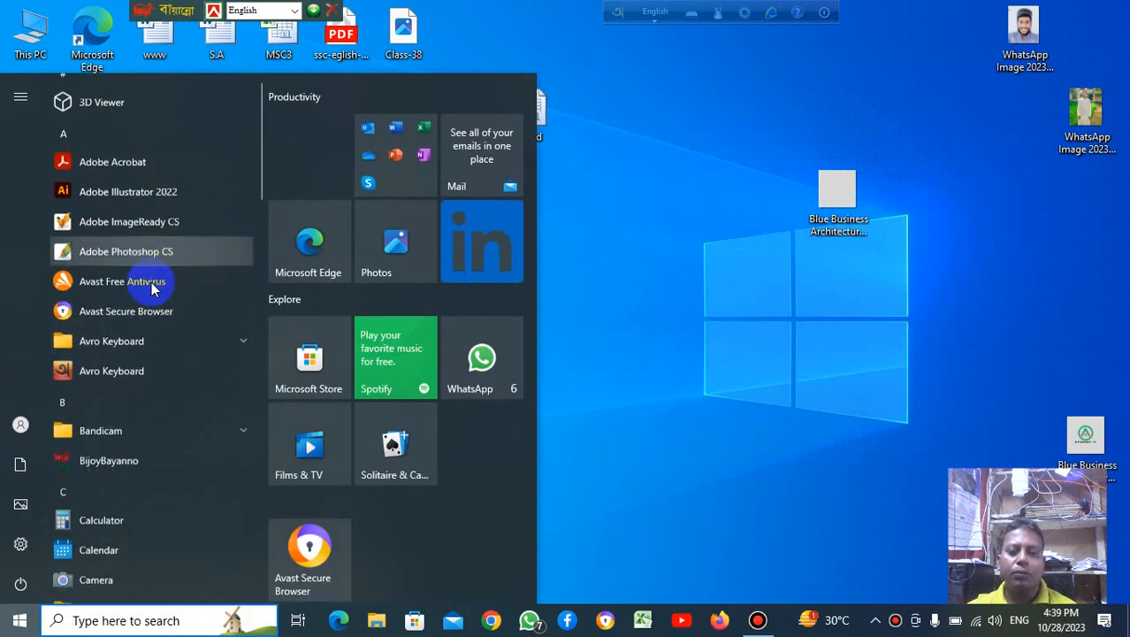
pyautogui.scroll(-3, 139, 336)
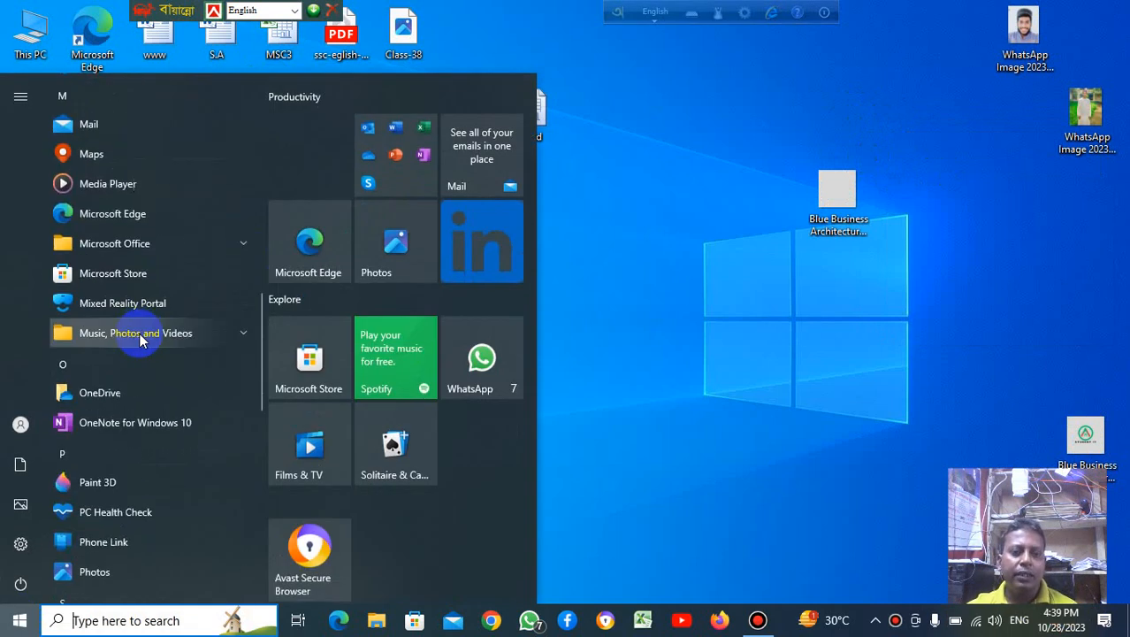
pyautogui.click(169, 245)
pyautogui.scroll(-5, 166, 252)
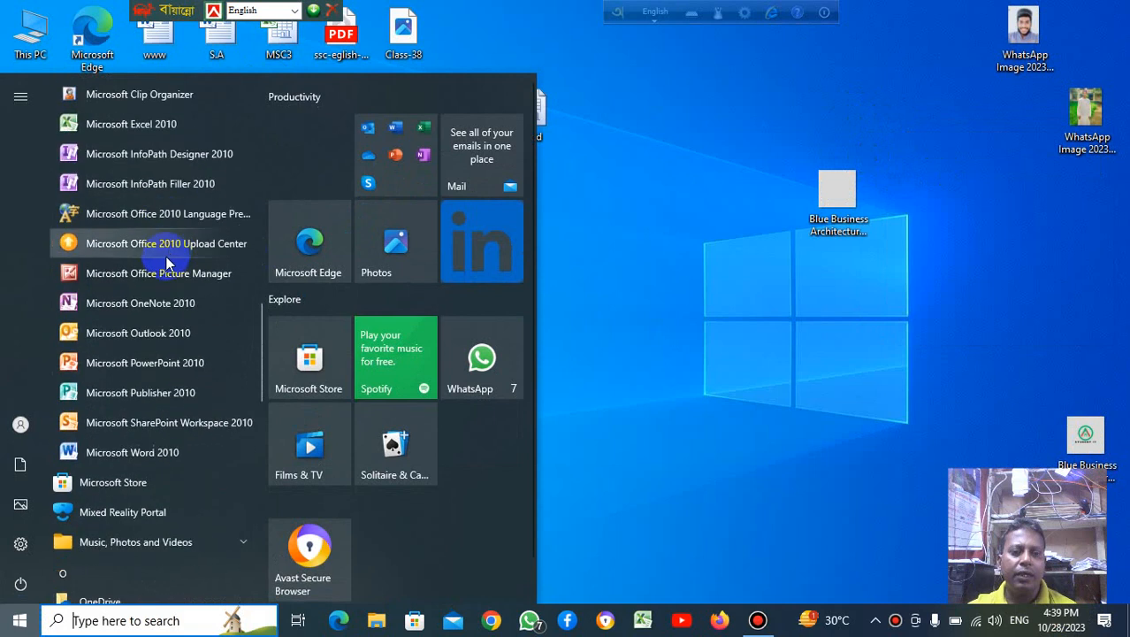
pyautogui.click(195, 218)
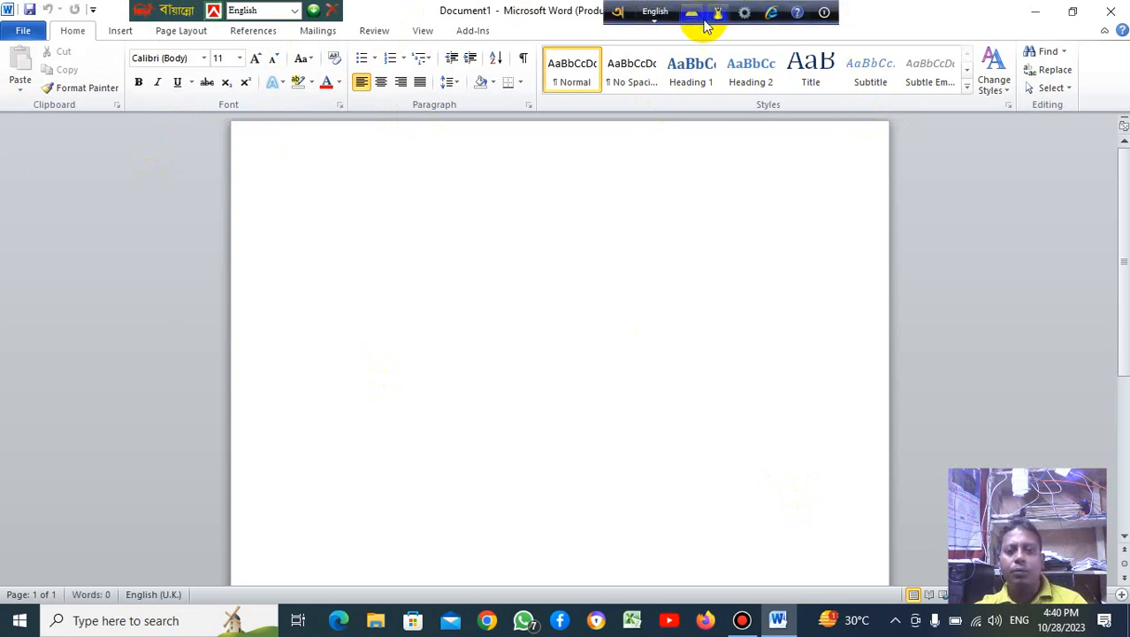
pyautogui.click(757, 131)
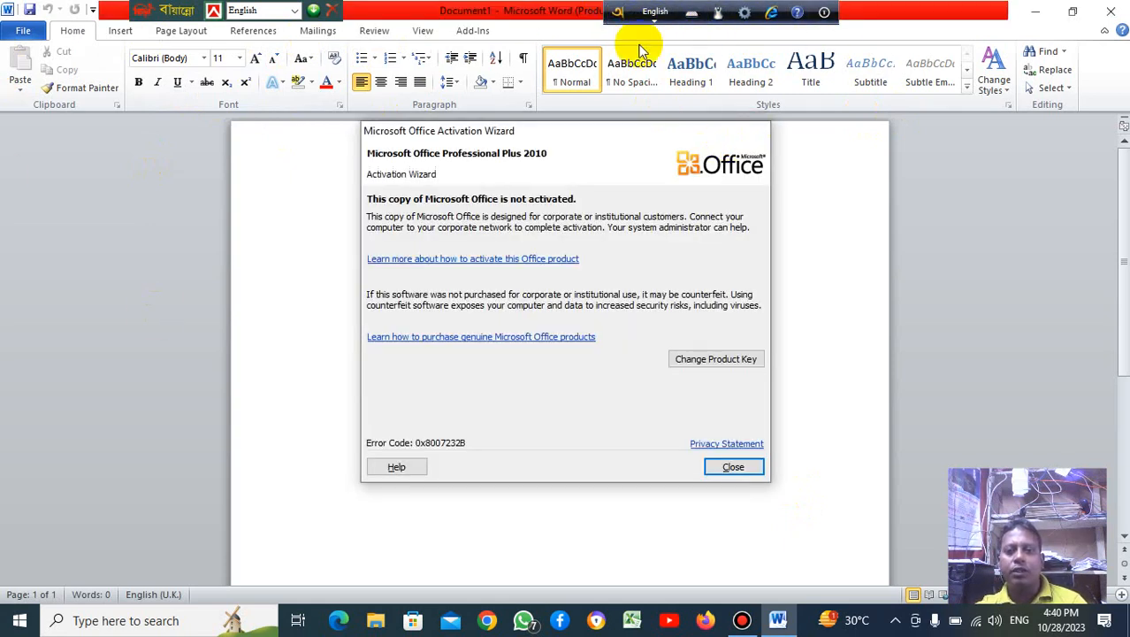
# Step: Set the font size to 72 and switch the Avro Keyboard input language to Bangla
pyautogui.click(238, 57)
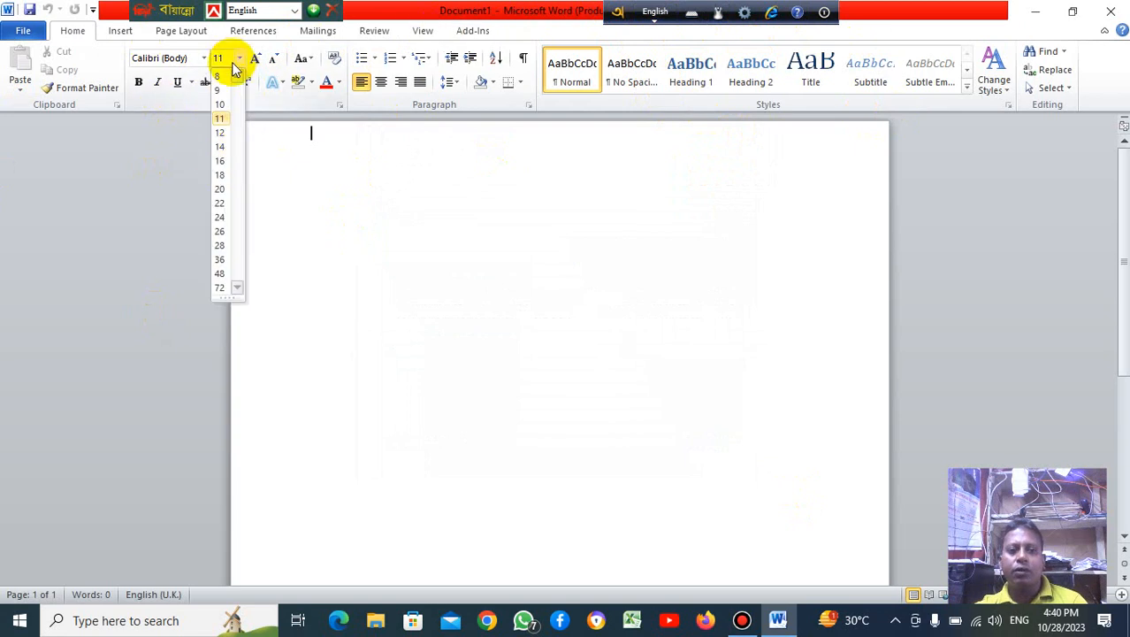
pyautogui.click(220, 287)
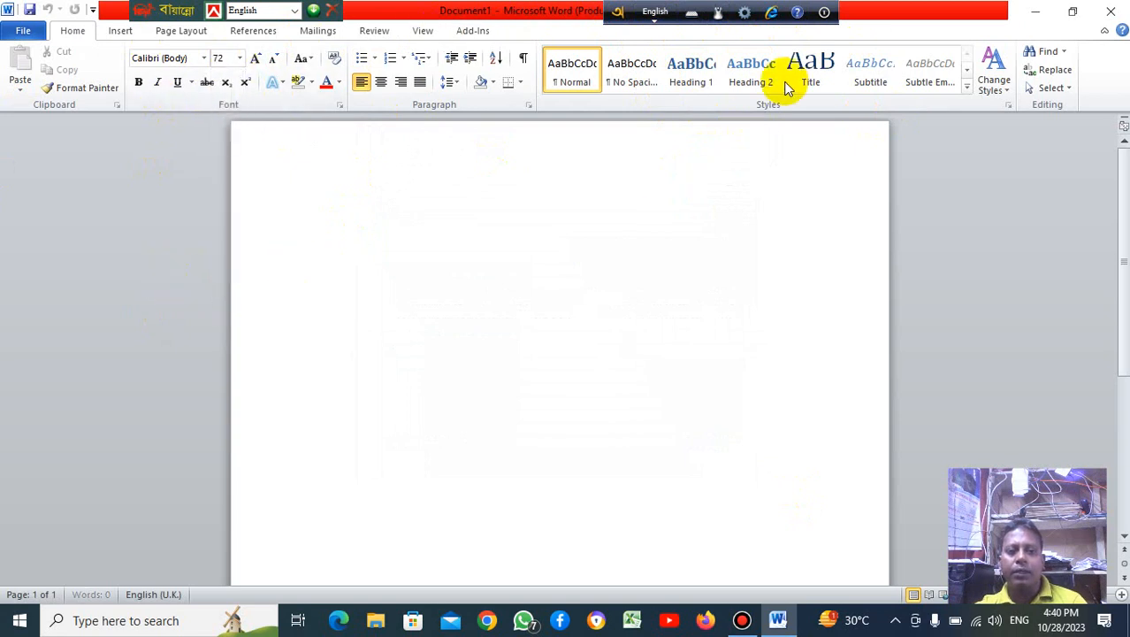
pyautogui.click(653, 13)
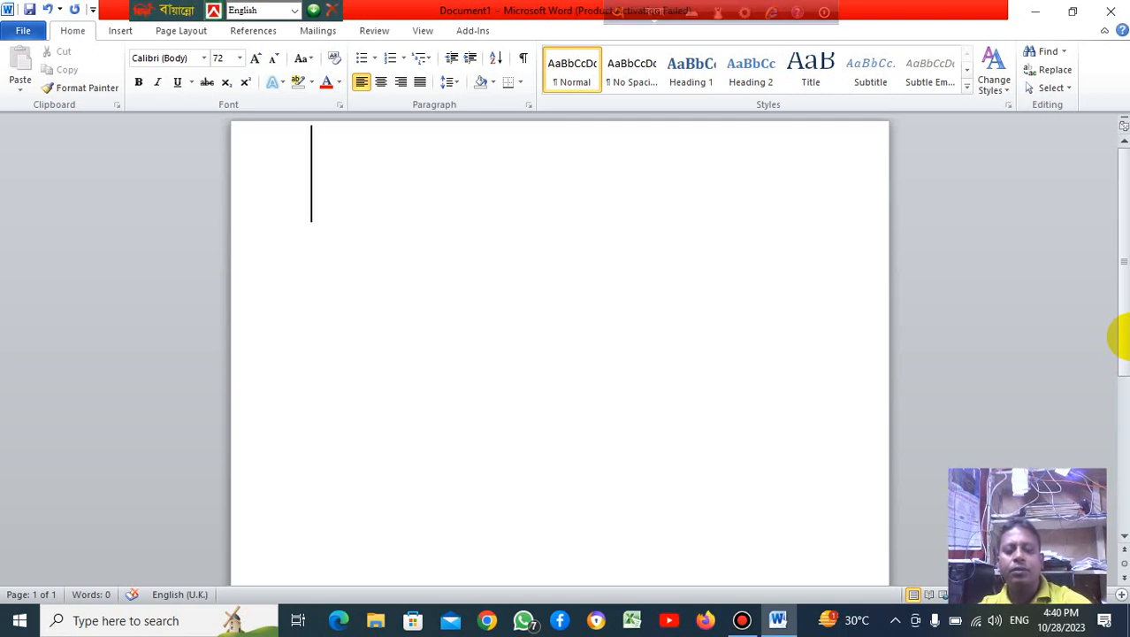
# Step: Try entering আ in Bangla mode and A in English mode, switching the Avro language between them, and clear the test characters
pyautogui.write('A')
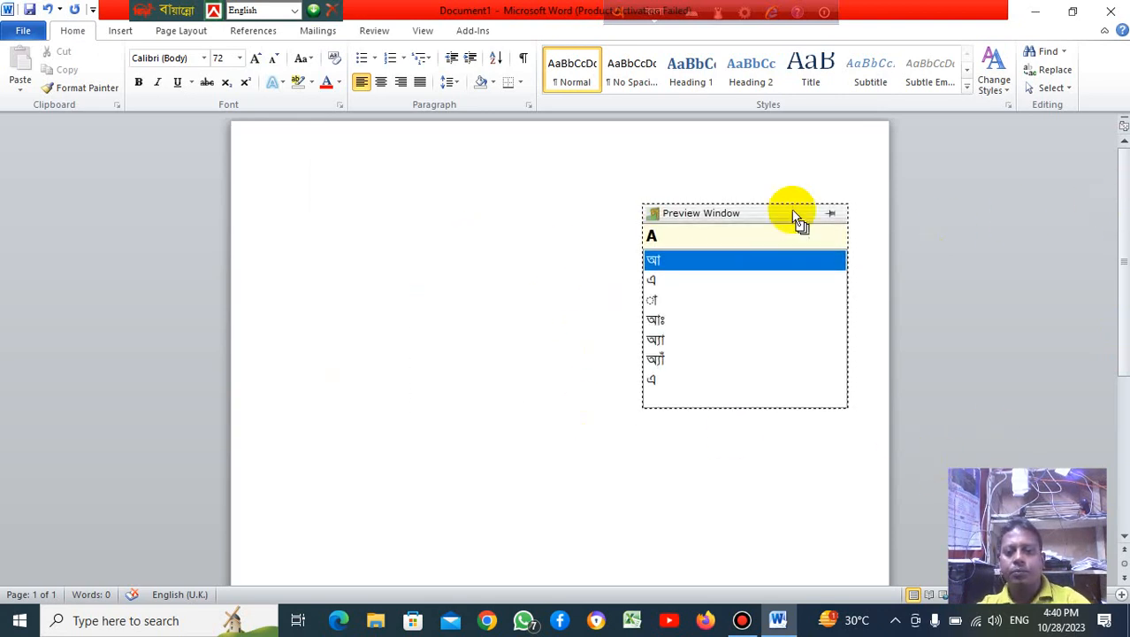
pyautogui.press('F12')
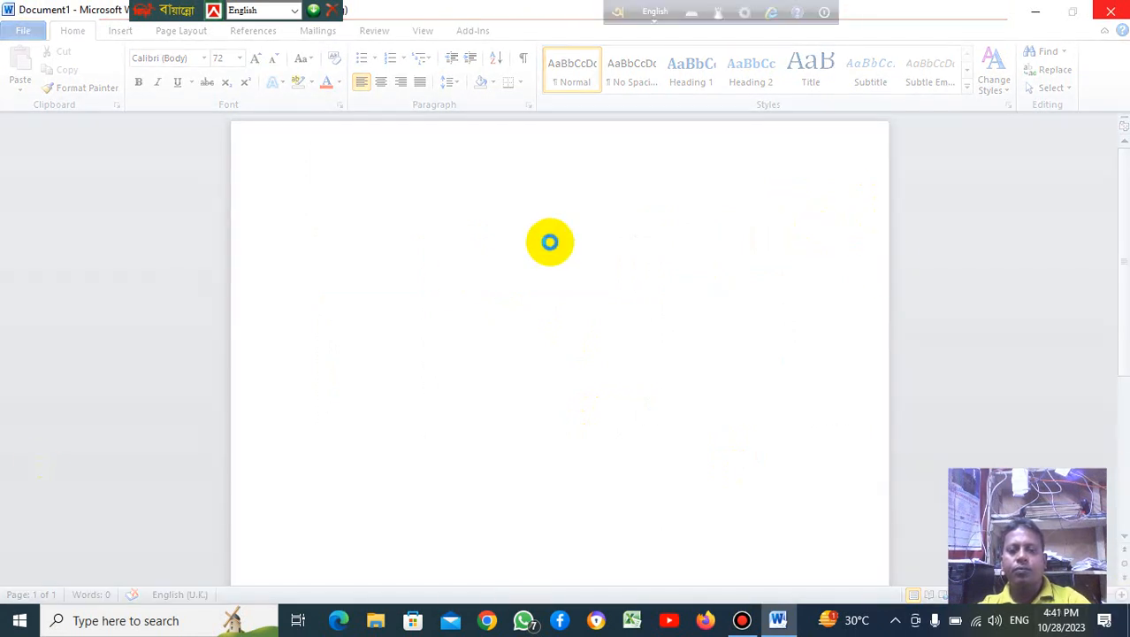
pyautogui.write('আA')
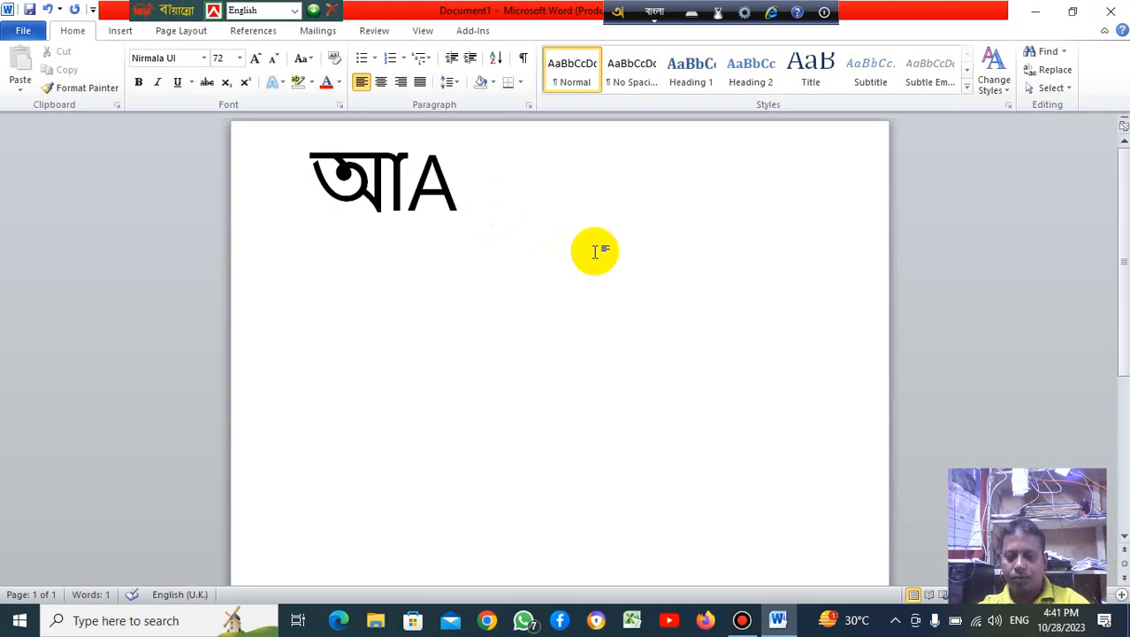
pyautogui.press('BackSpace')
pyautogui.press('BackSpace')
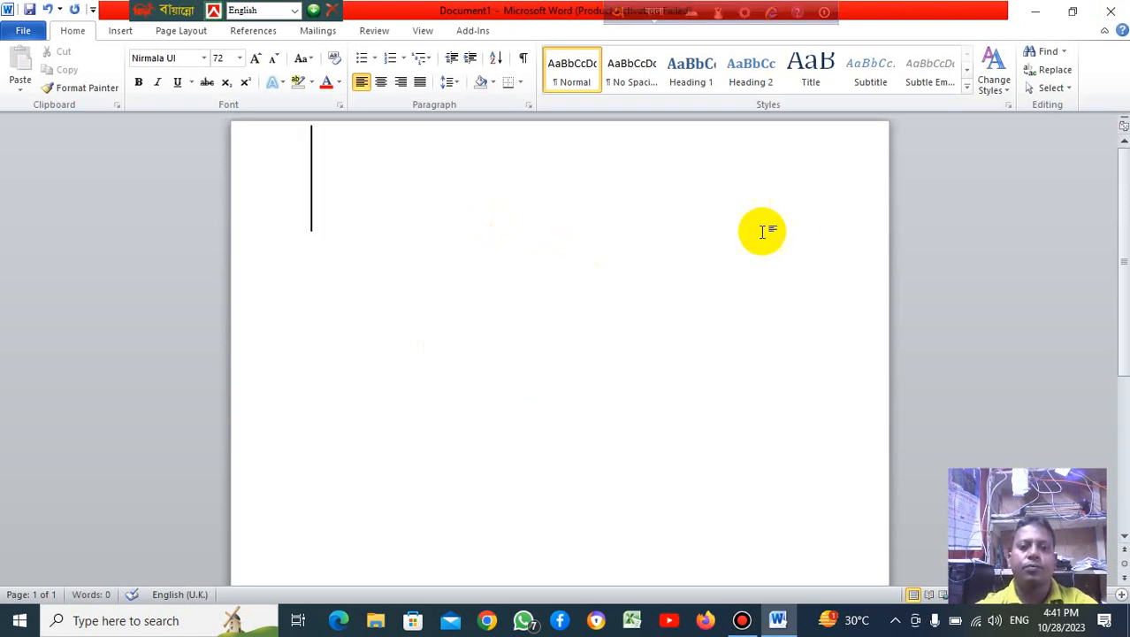
# Step: Show the Avro Phonetic layout viewer, move it clear of the page's writing area and return the cursor to the document
pyautogui.click(692, 20)
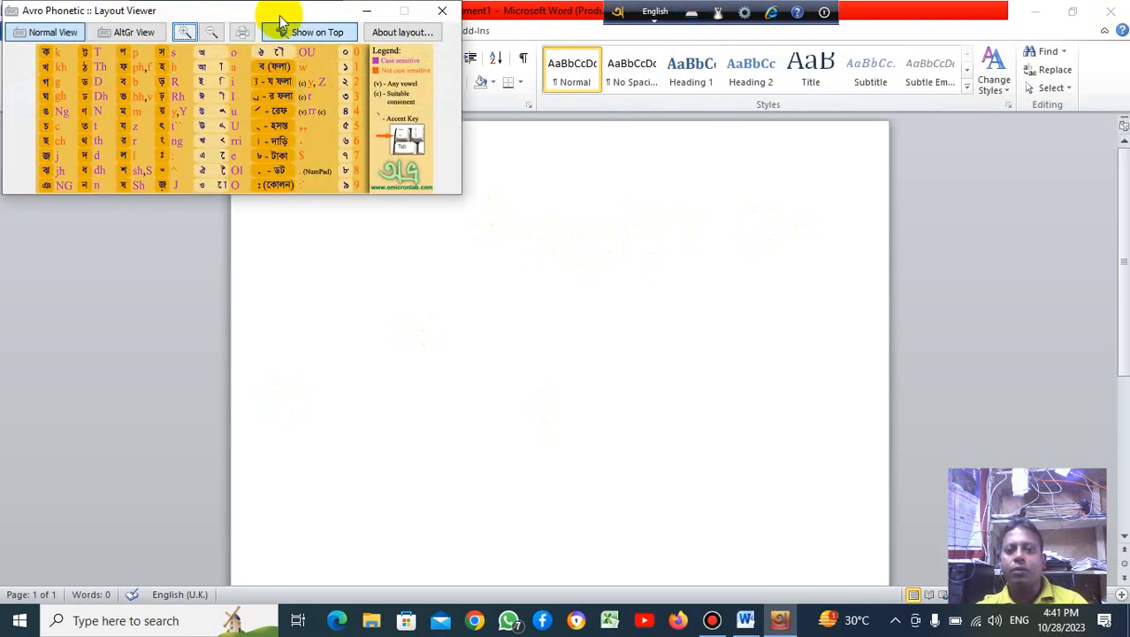
pyautogui.moveTo(285, 17); pyautogui.dragTo(1008, 30)
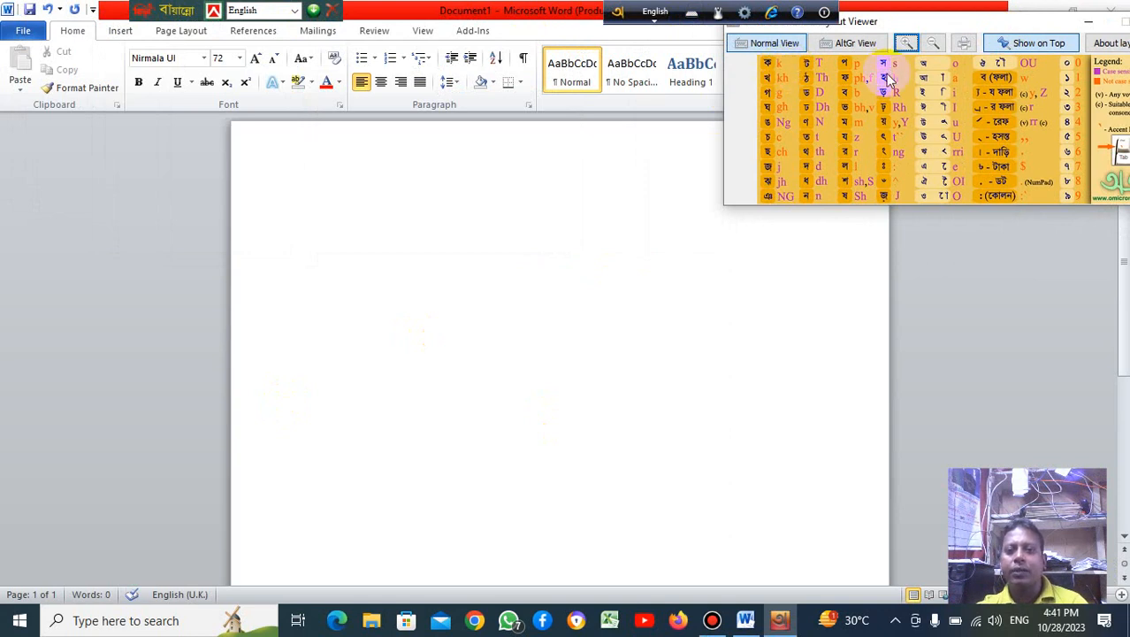
pyautogui.click(383, 201)
# Step: Write the Bangla letters ক খ গ ঘ ঙ চ on the first line using phonetic input k, kh, g, gh, Ng, c
pyautogui.write('k')
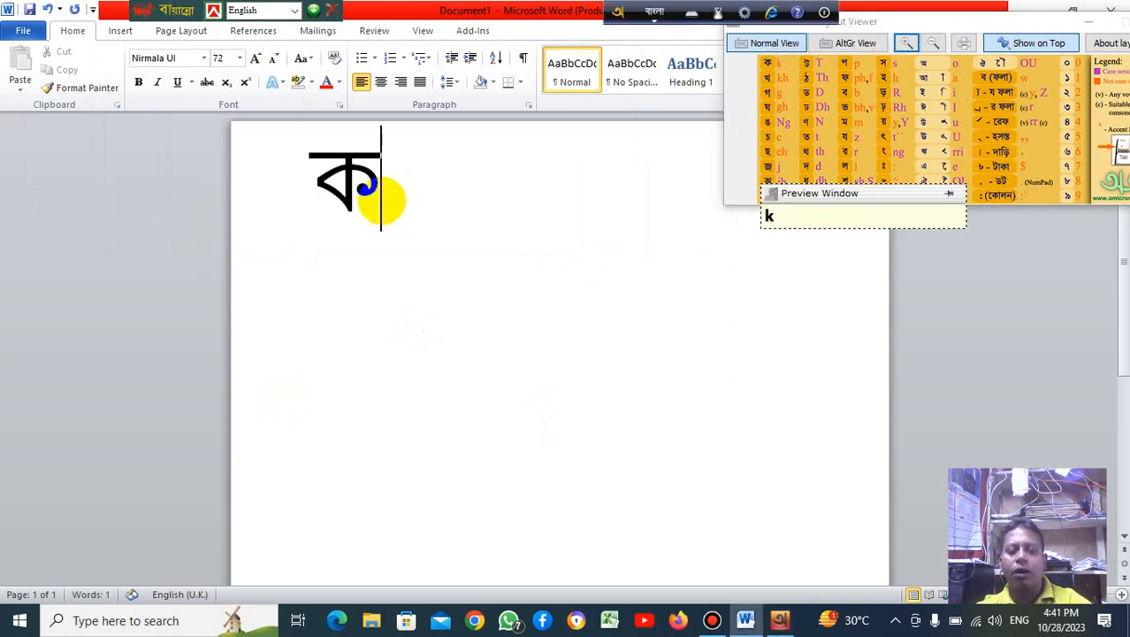
pyautogui.write(' k')
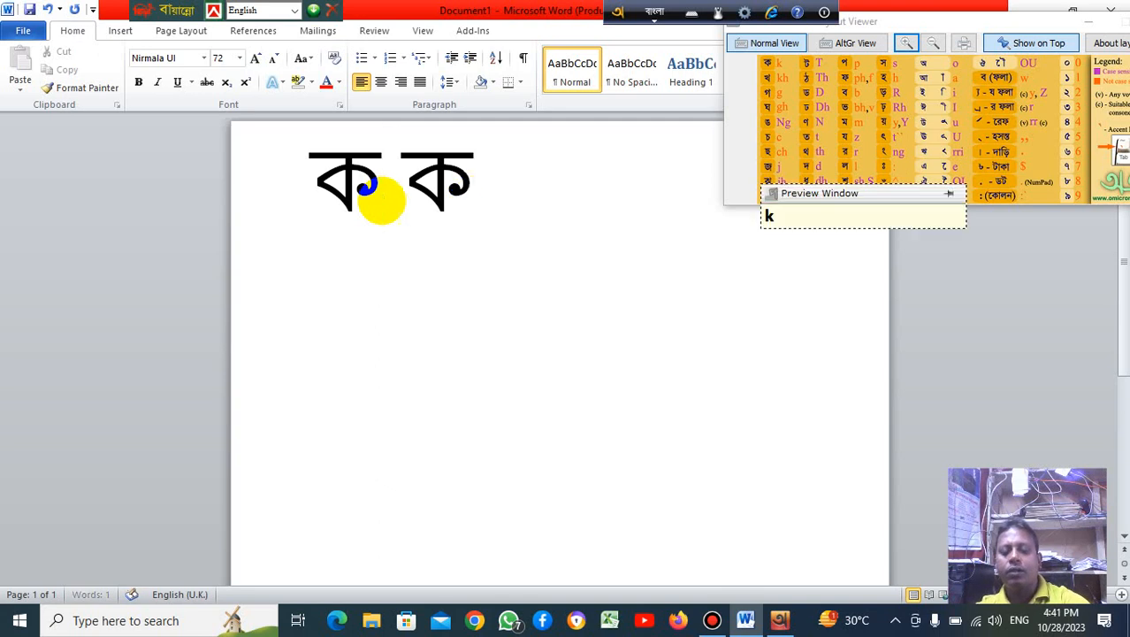
pyautogui.write('h')
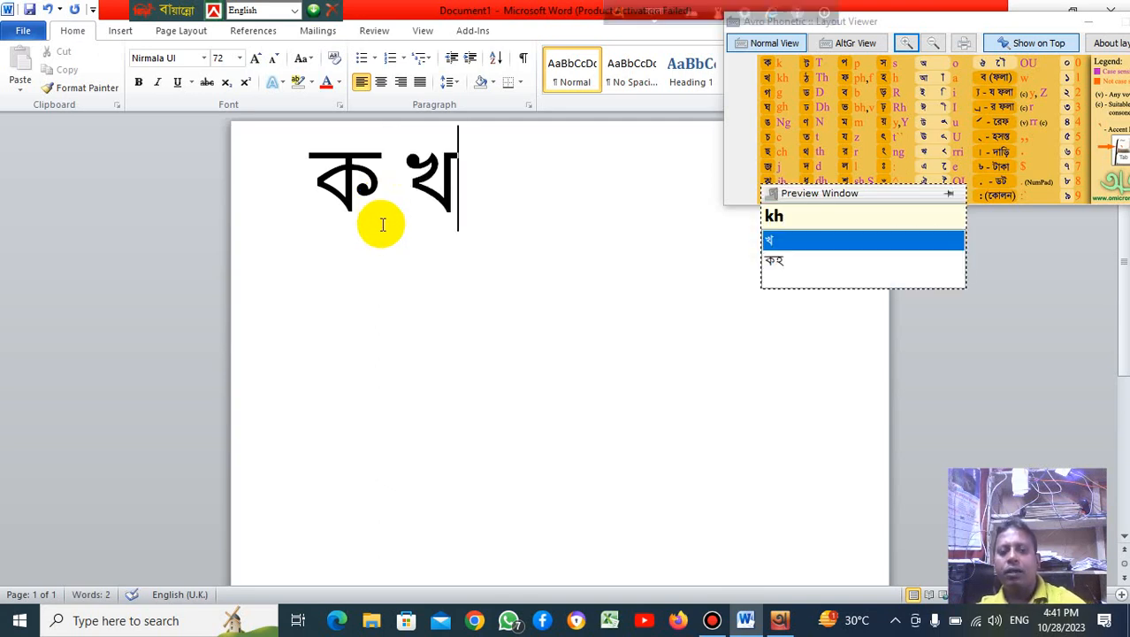
pyautogui.write(' g')
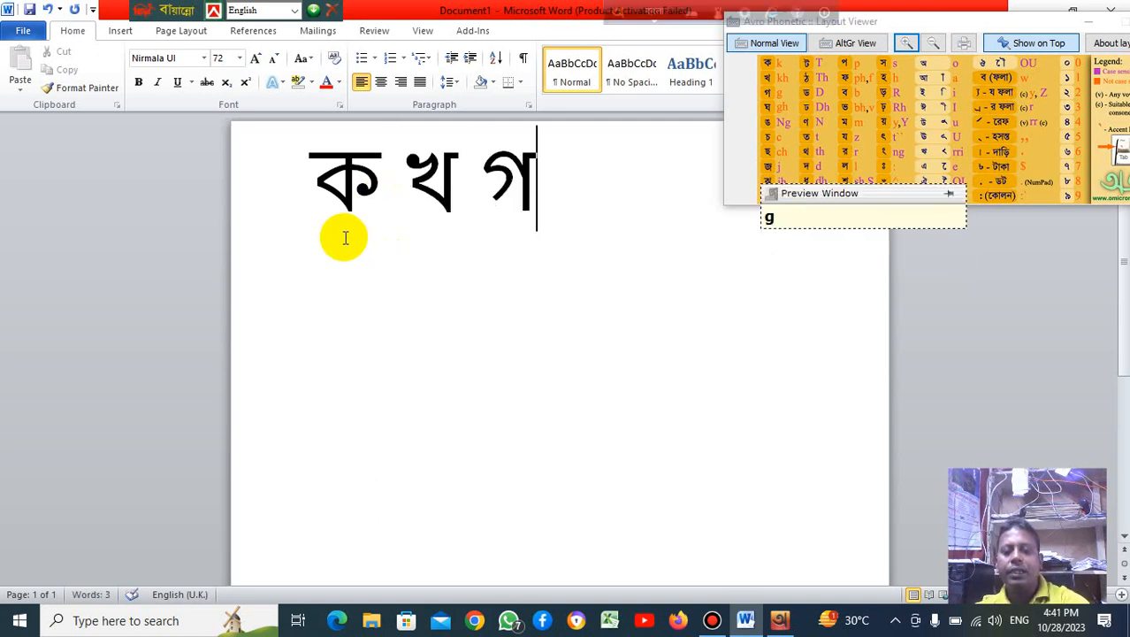
pyautogui.write(' gh')
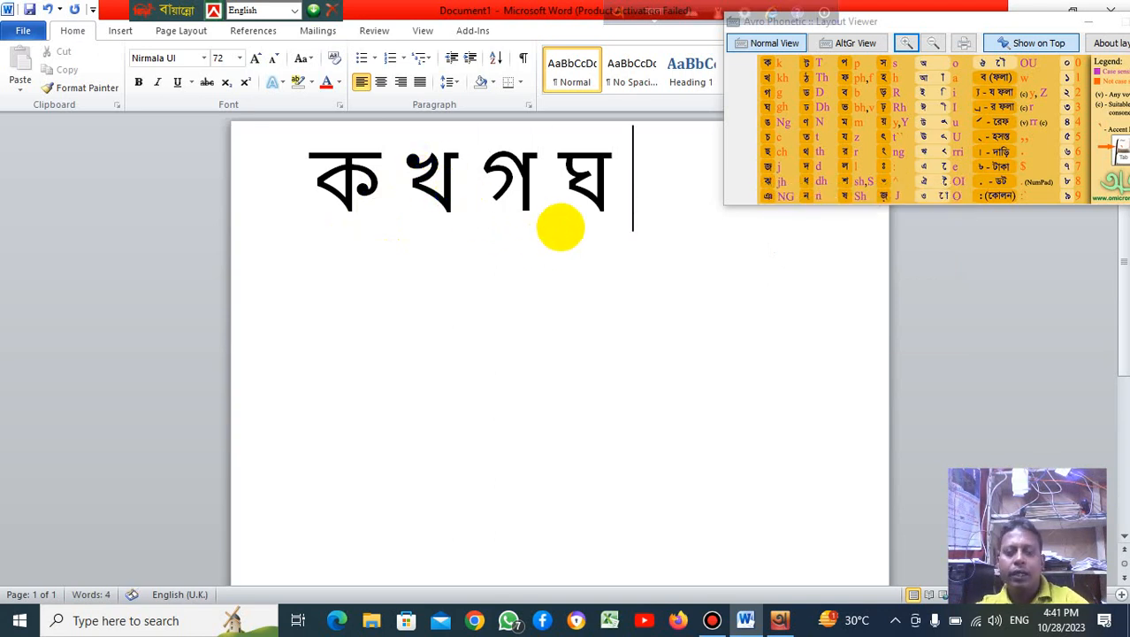
pyautogui.write(' Ng')
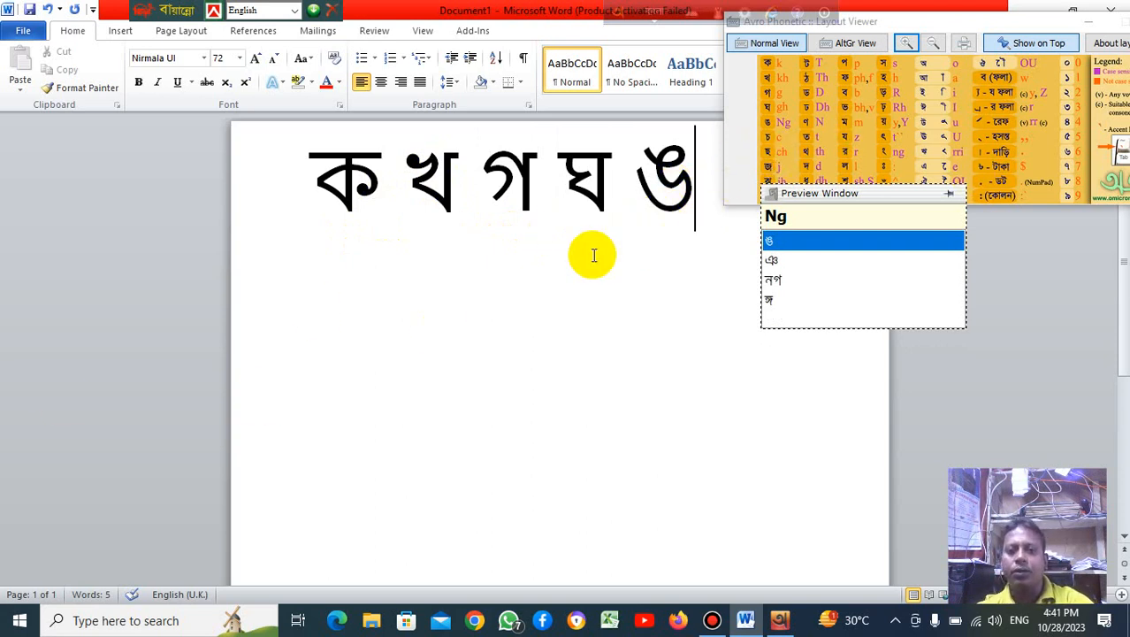
pyautogui.write('c')
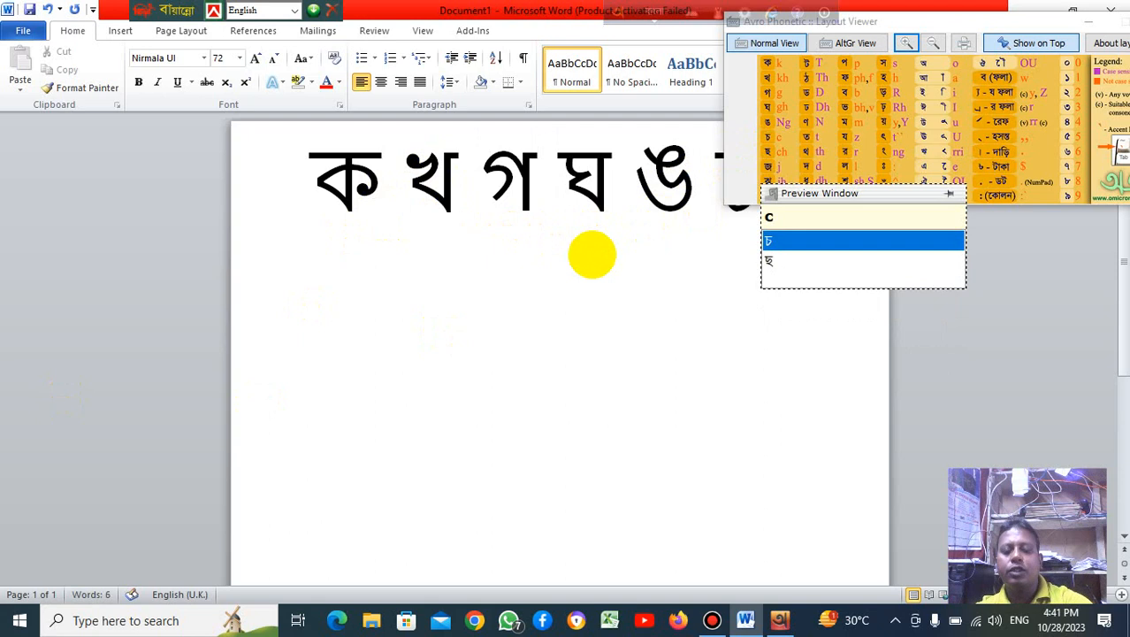
# Step: Write ছ জ ঝ ঞ on a second line using phonetic input ch, j, jh, NG, and remove the mistaken letter ত
pyautogui.press('Return')
pyautogui.write('ch')
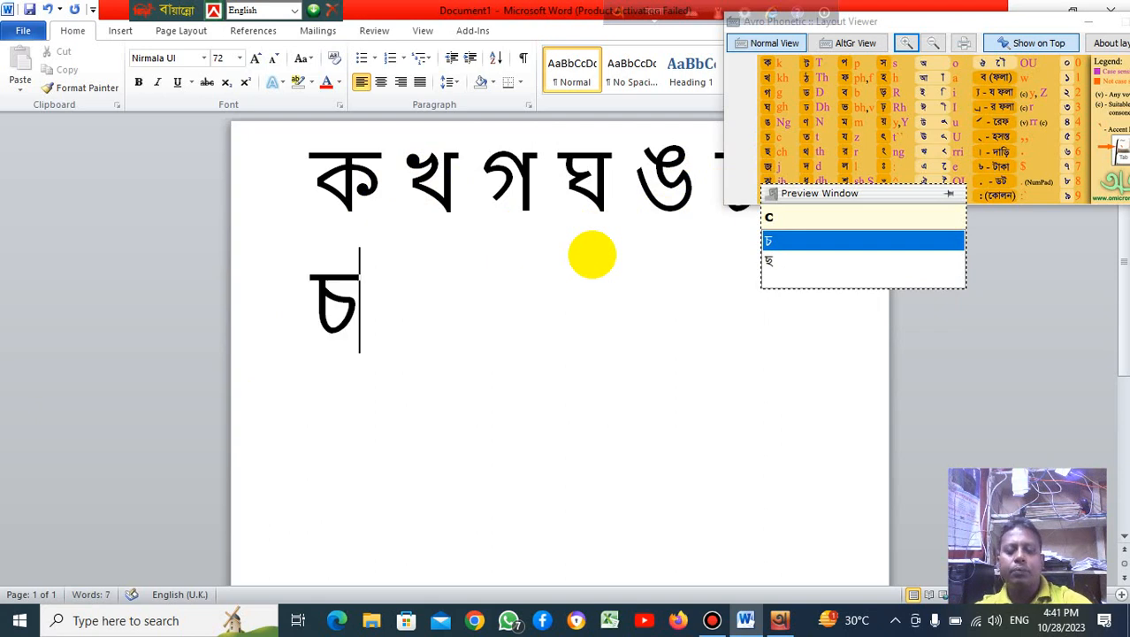
pyautogui.write(' j')
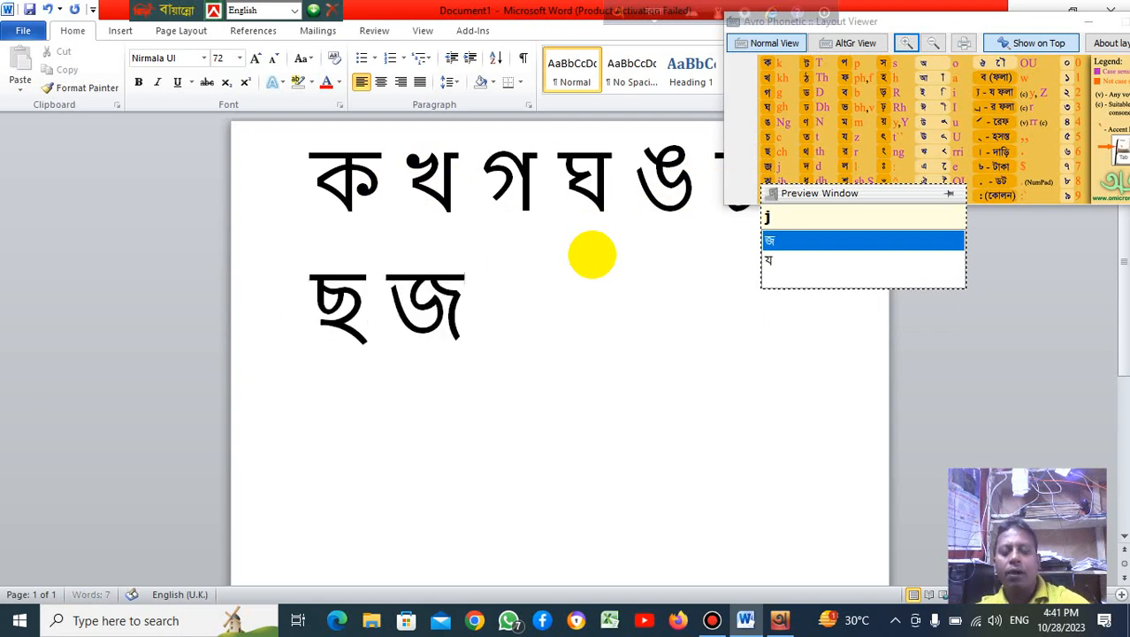
pyautogui.write(' jh')
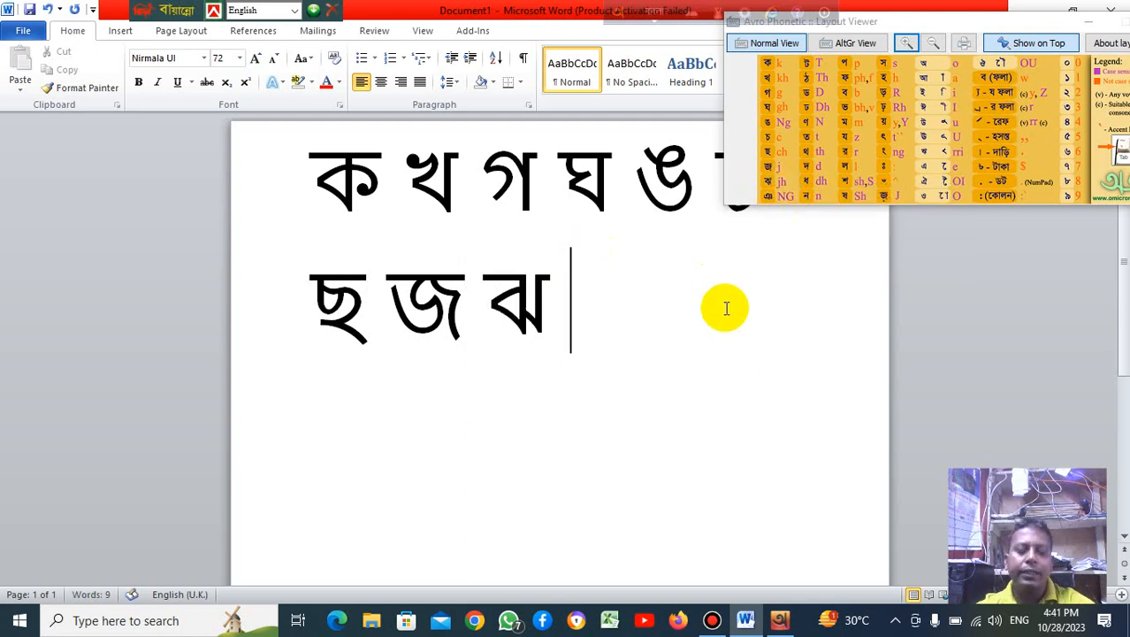
pyautogui.write(' NG')
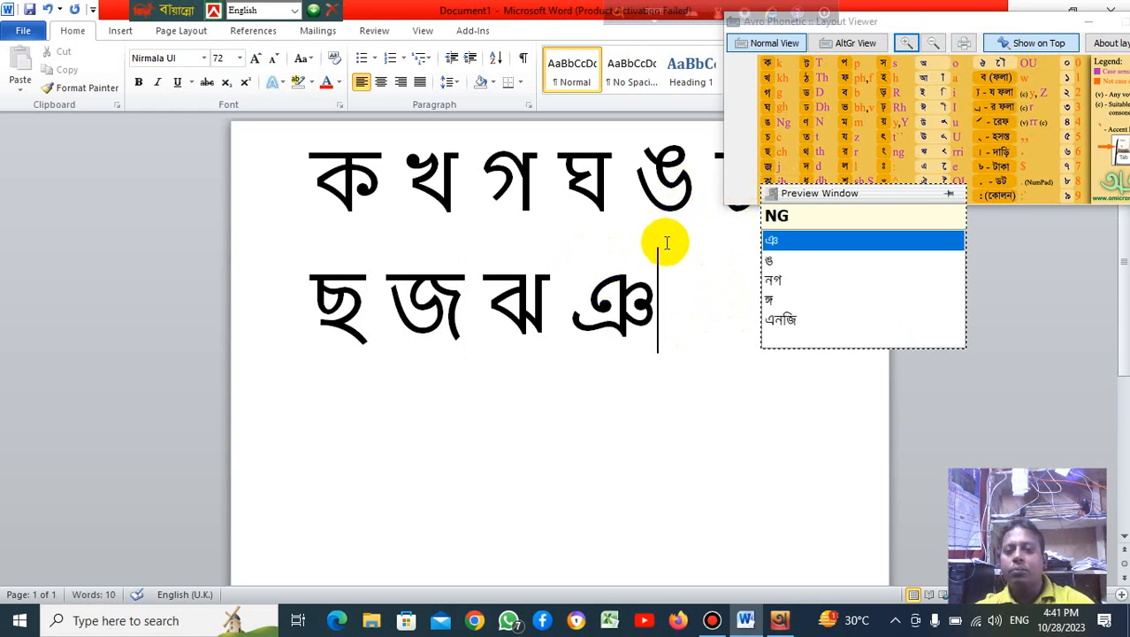
pyautogui.press('space')
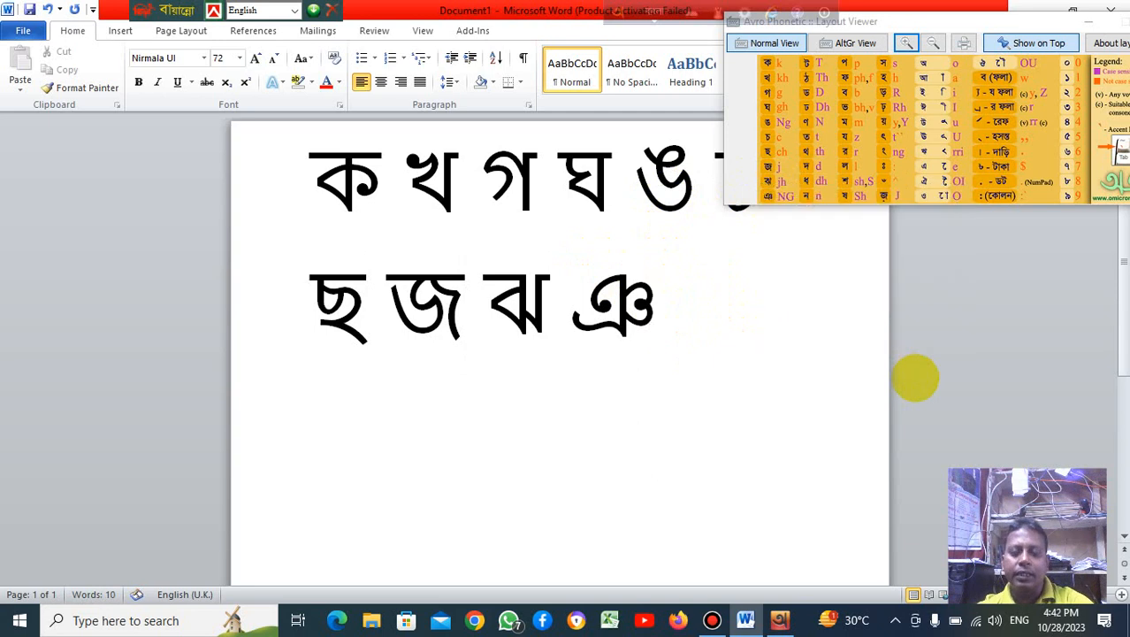
pyautogui.write('t')
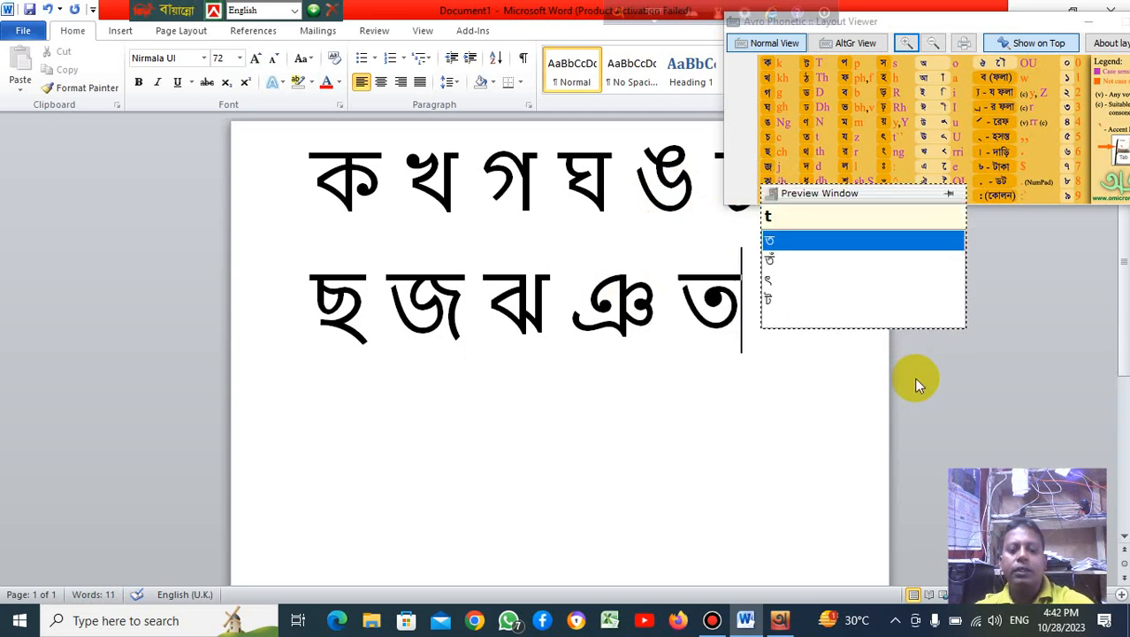
pyautogui.press('BackSpace')
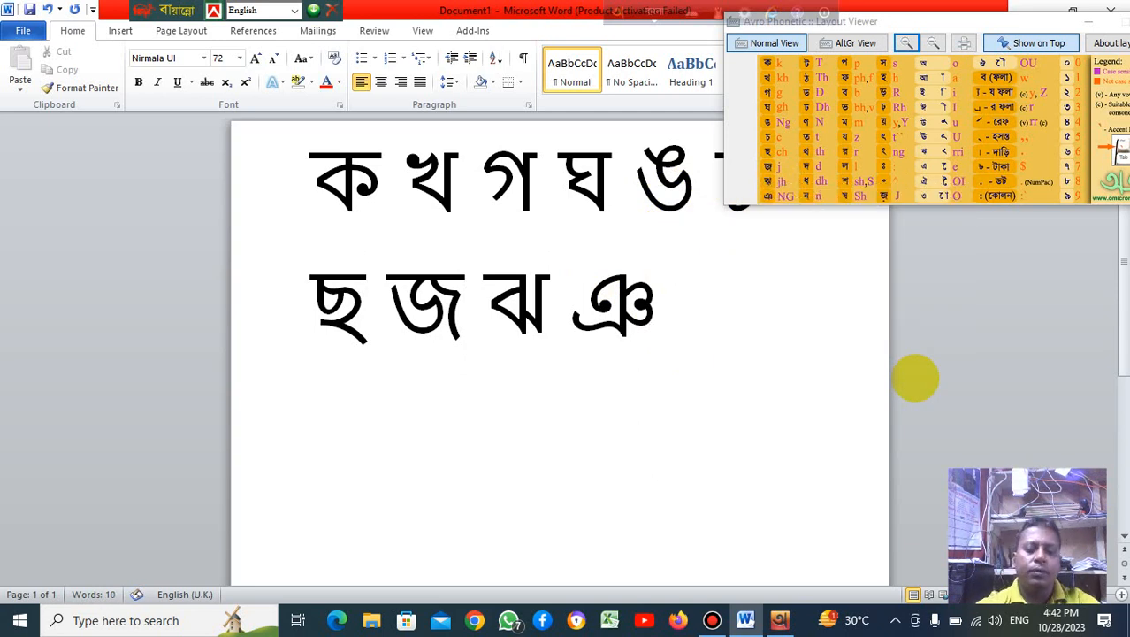
# Step: Add ট ঠ to the second line and ড ঢ on the third line using phonetic input T, Th, D, Dh
pyautogui.write('T Th ')
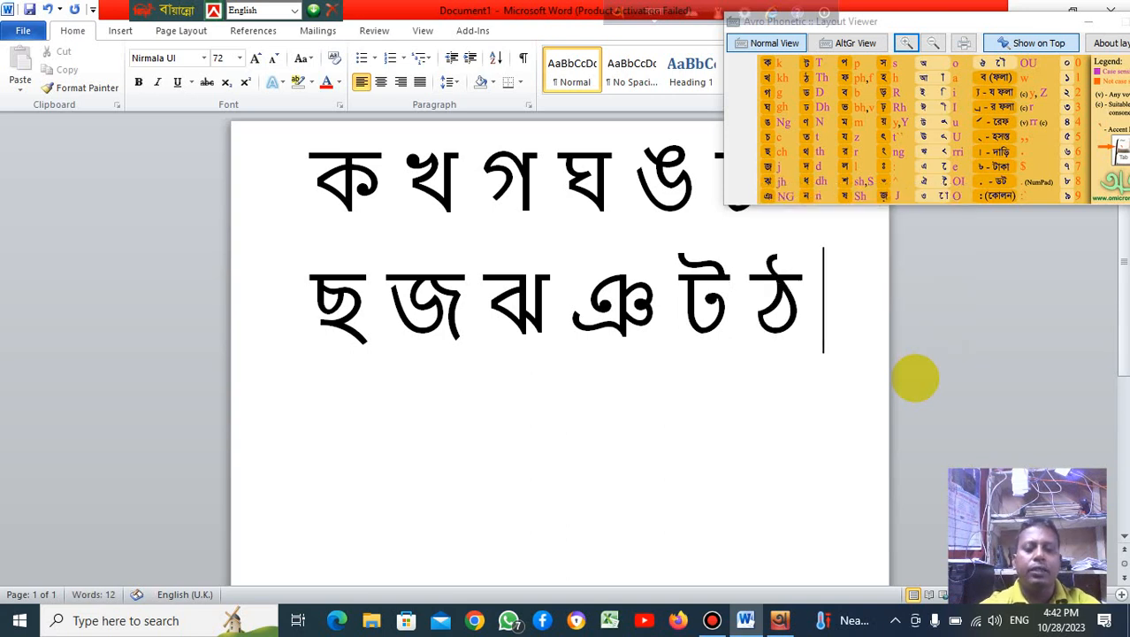
pyautogui.write('D')
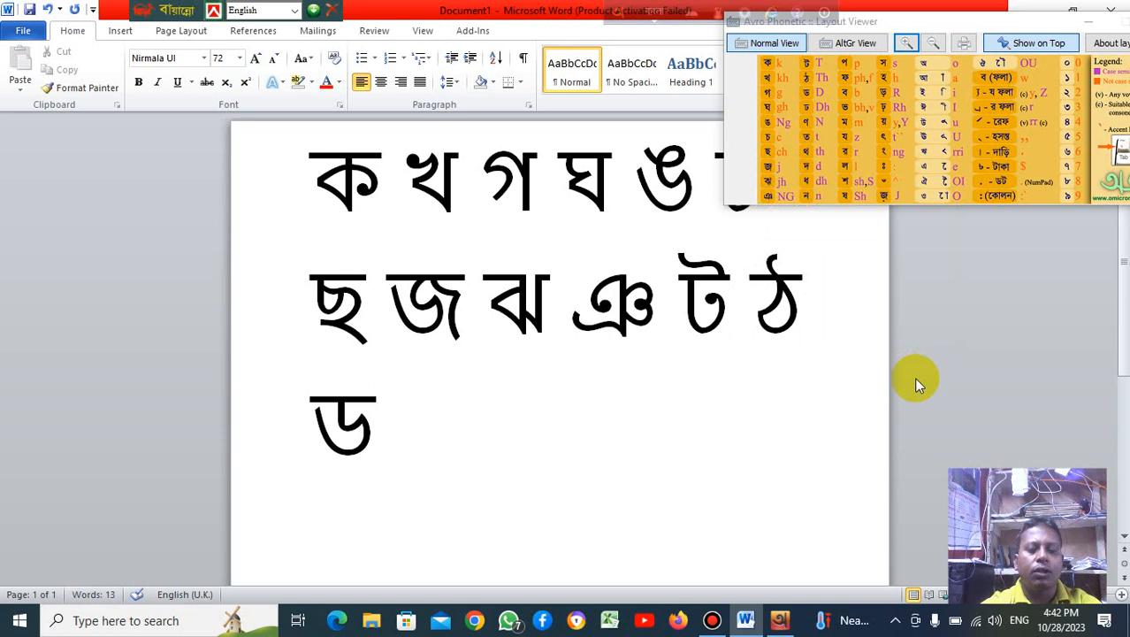
pyautogui.write('D')
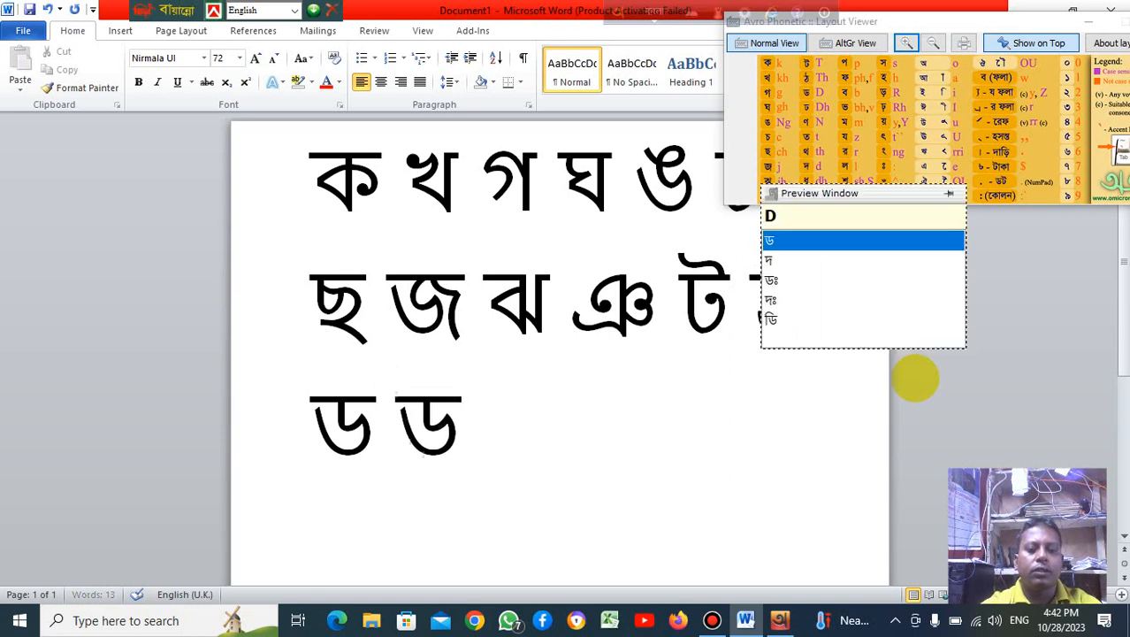
pyautogui.write('h')
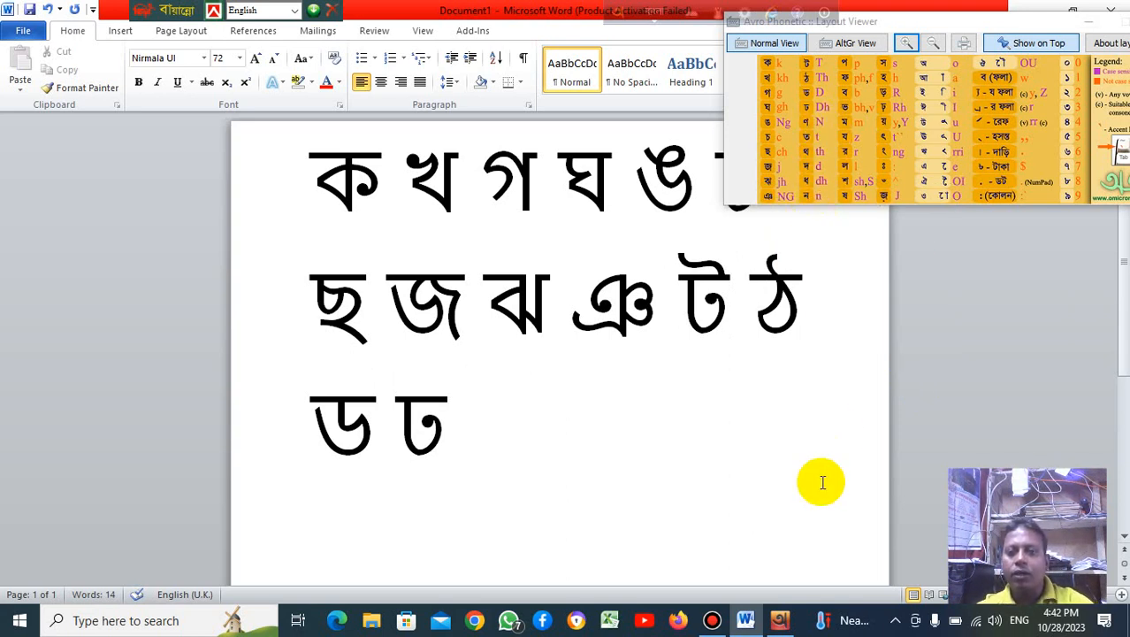
# Step: Continue after ঢ with the letters ণ ত থ দ ধ using phonetic input N, t, th, d, dh
pyautogui.write('N')
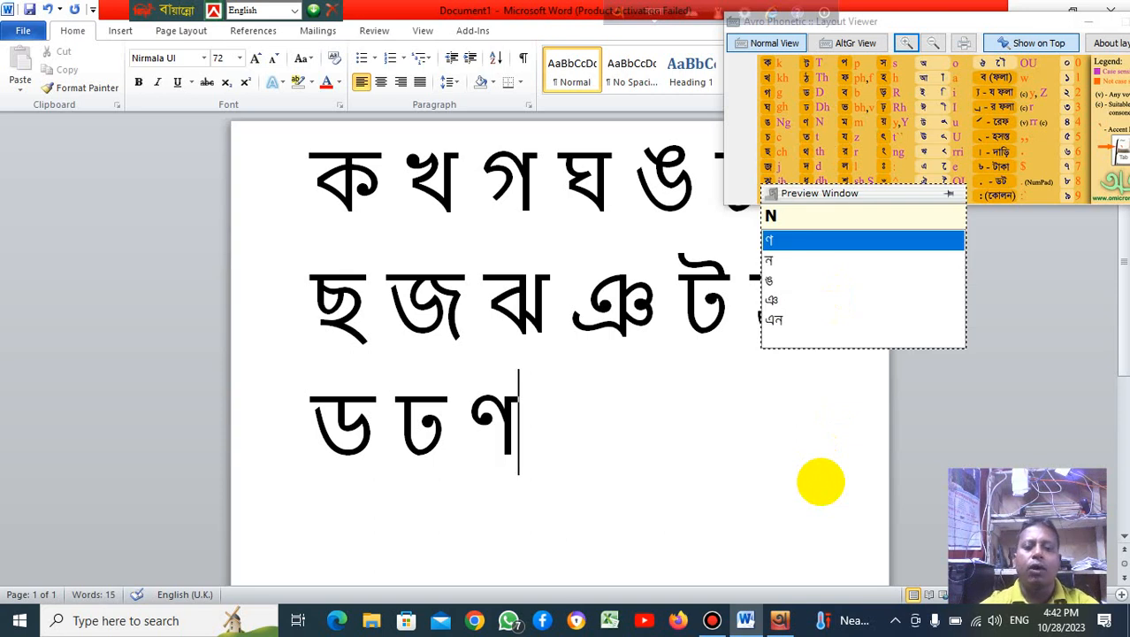
pyautogui.write(' t')
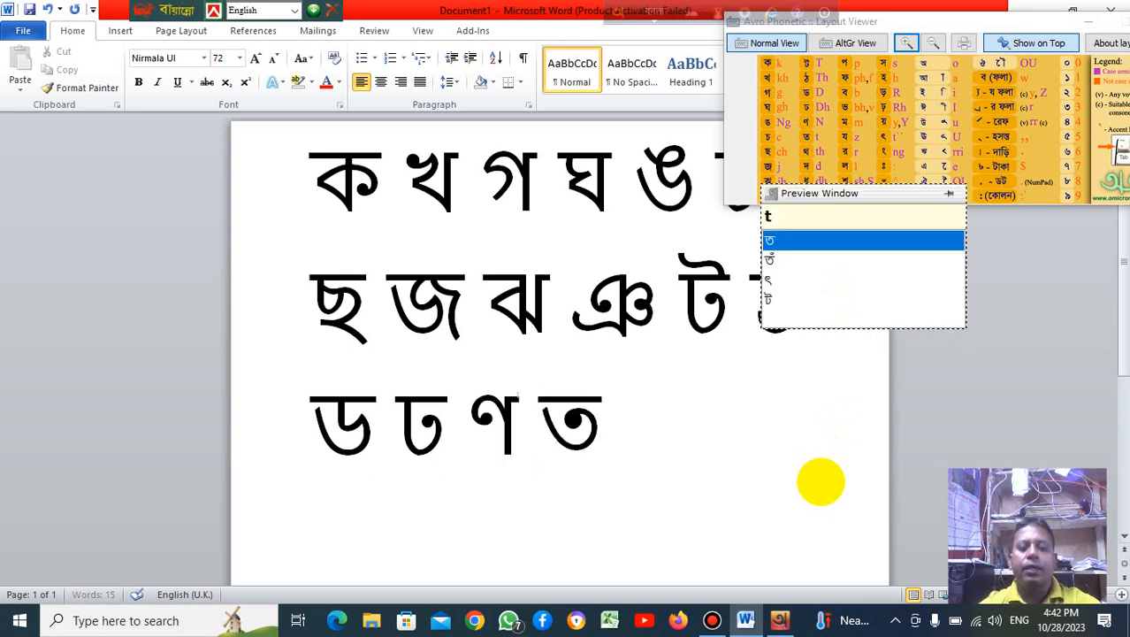
pyautogui.write(' th')
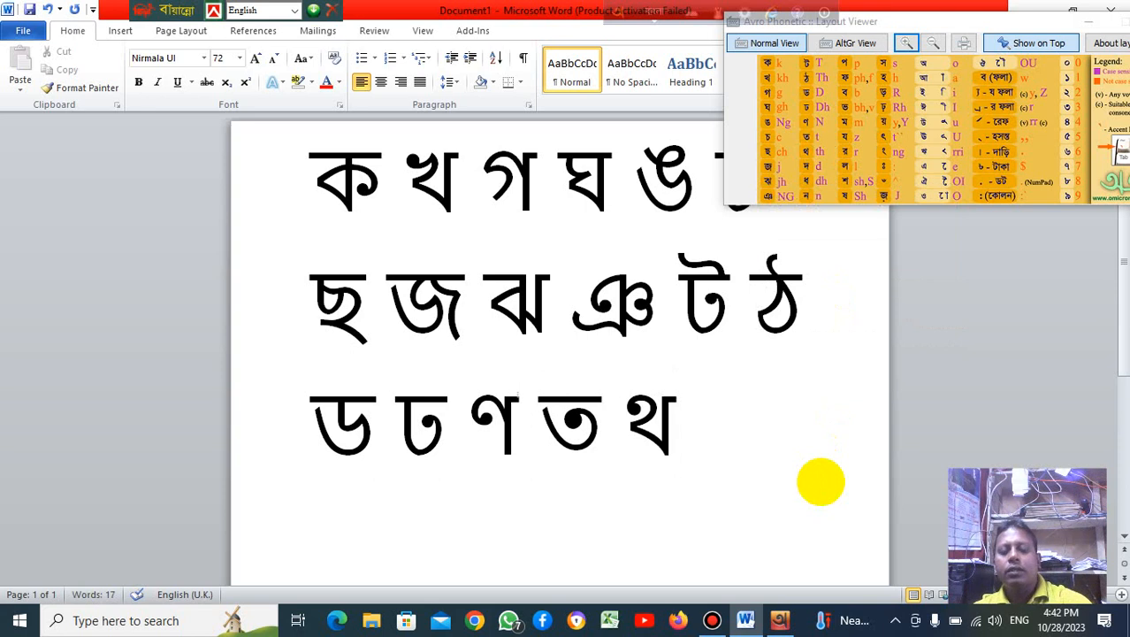
pyautogui.write(' d')
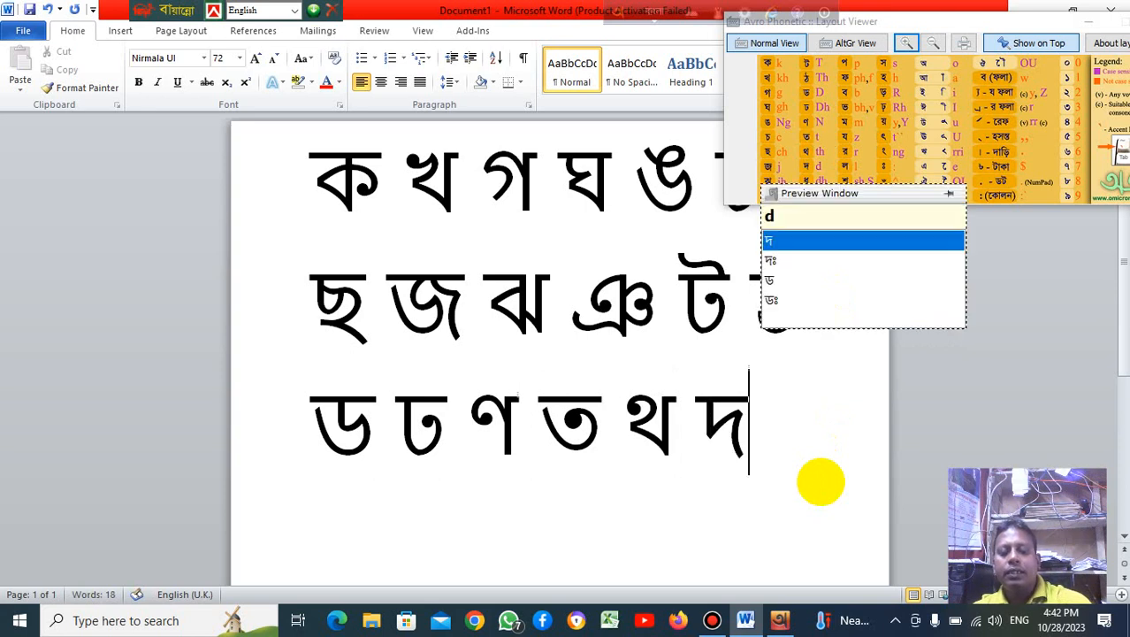
pyautogui.press('Return')
pyautogui.write('dh')
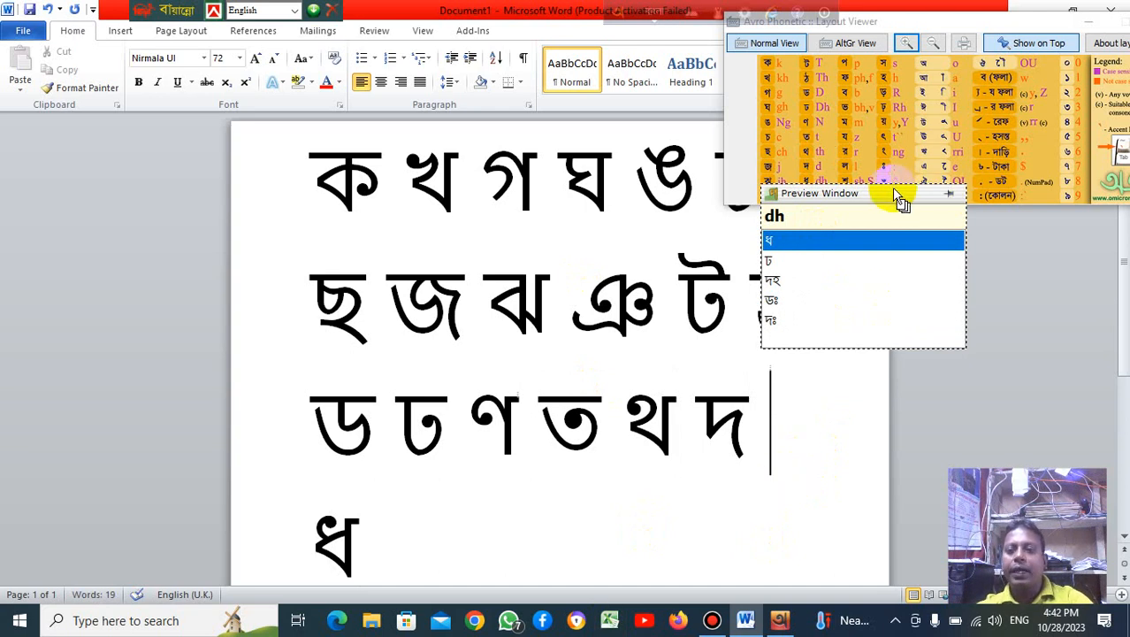
# Step: Move the Avro Preview Window clear of the written letters and reposition the layout viewer so its whole chart and legend are visible
pyautogui.moveTo(895, 195); pyautogui.dragTo(371, 132)
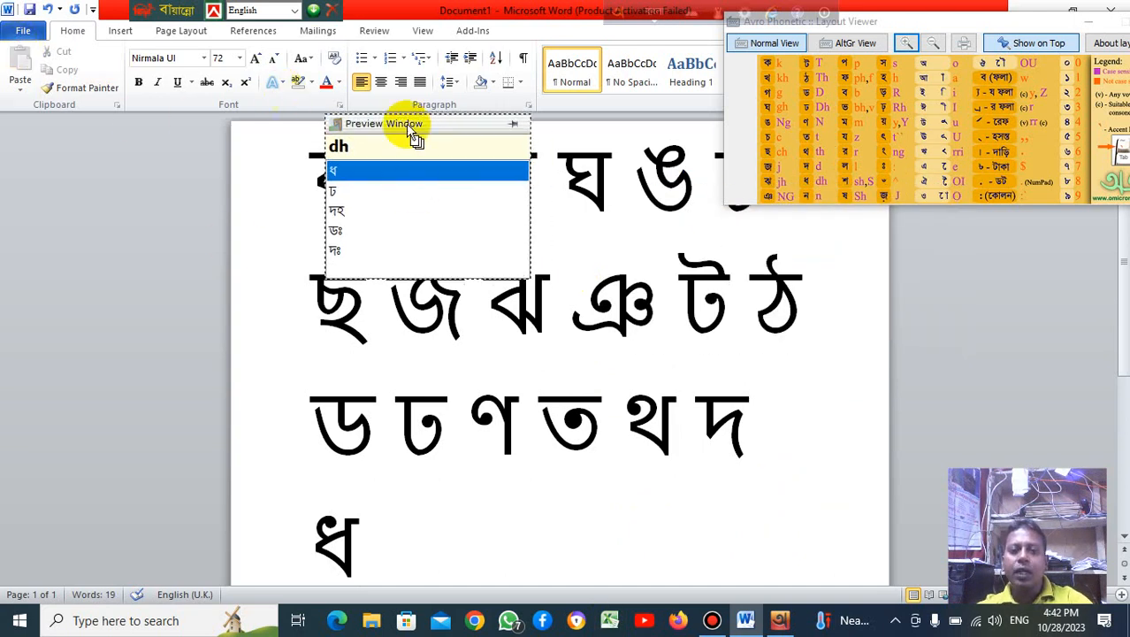
pyautogui.moveTo(479, 127); pyautogui.dragTo(22, 27)
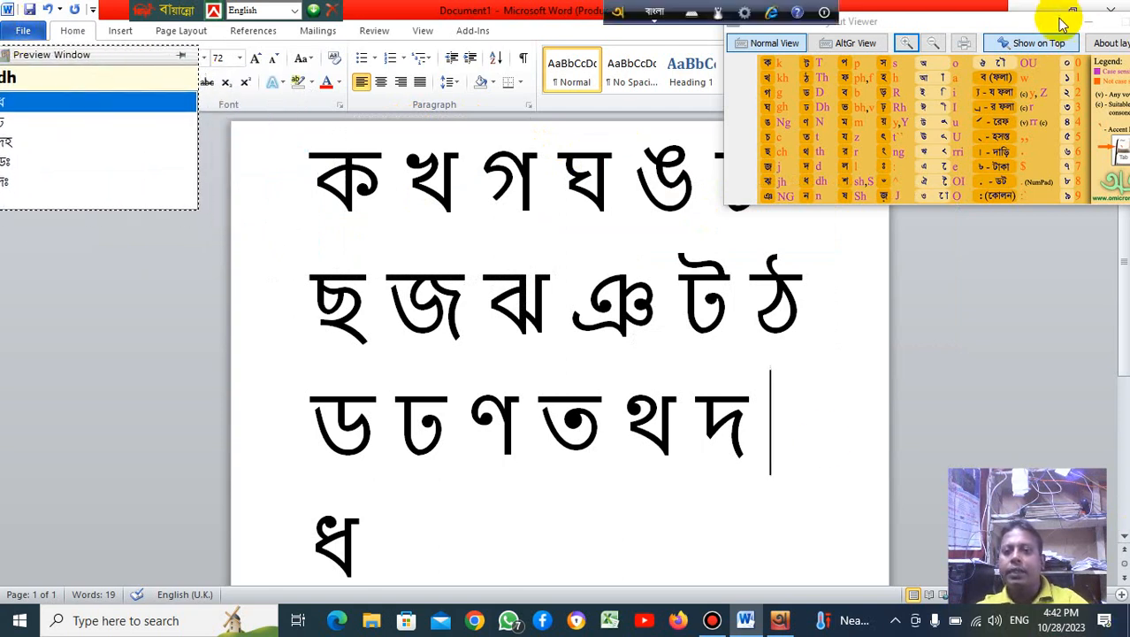
pyautogui.moveTo(1060, 25); pyautogui.dragTo(985, 30)
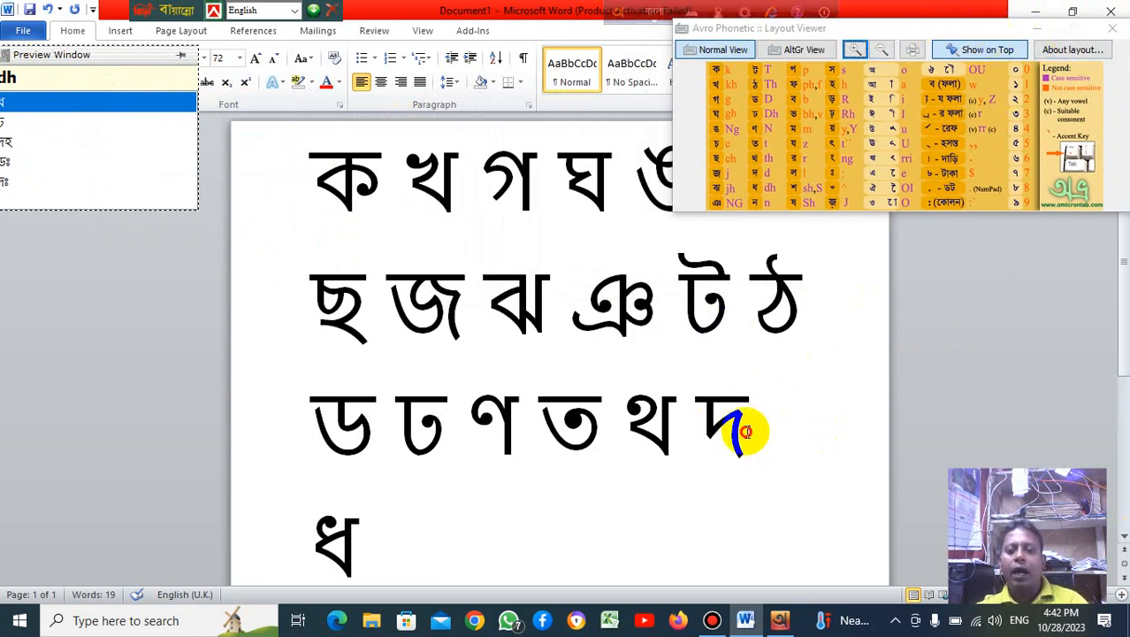
# Step: Remove the letters দ and ধ that follow থ on the third line
pyautogui.click(745, 431)
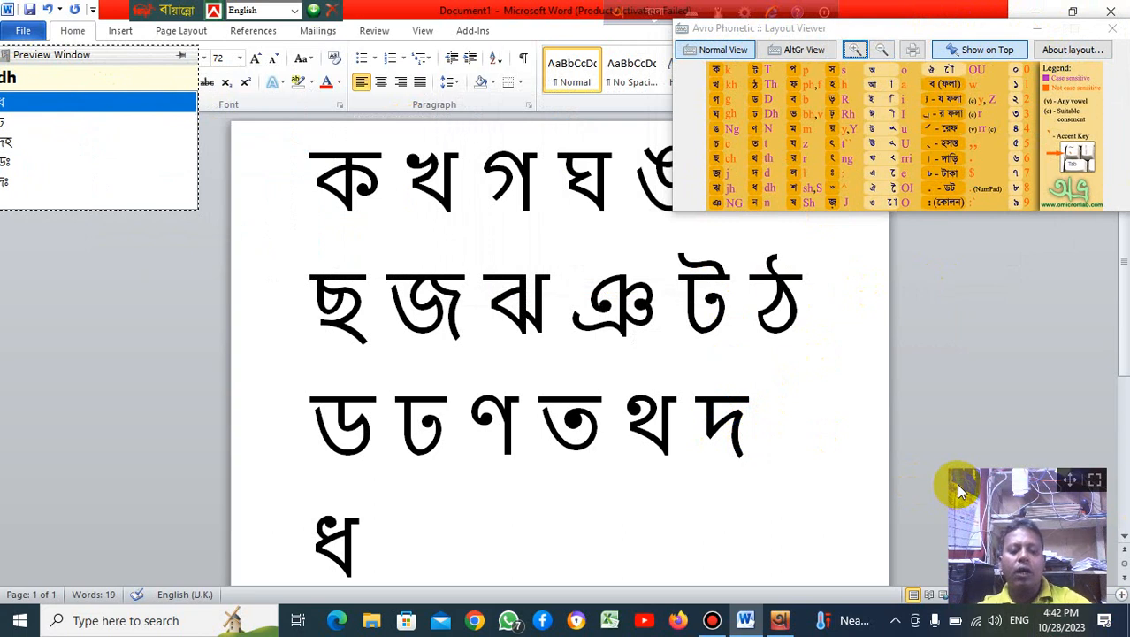
pyautogui.press('space')
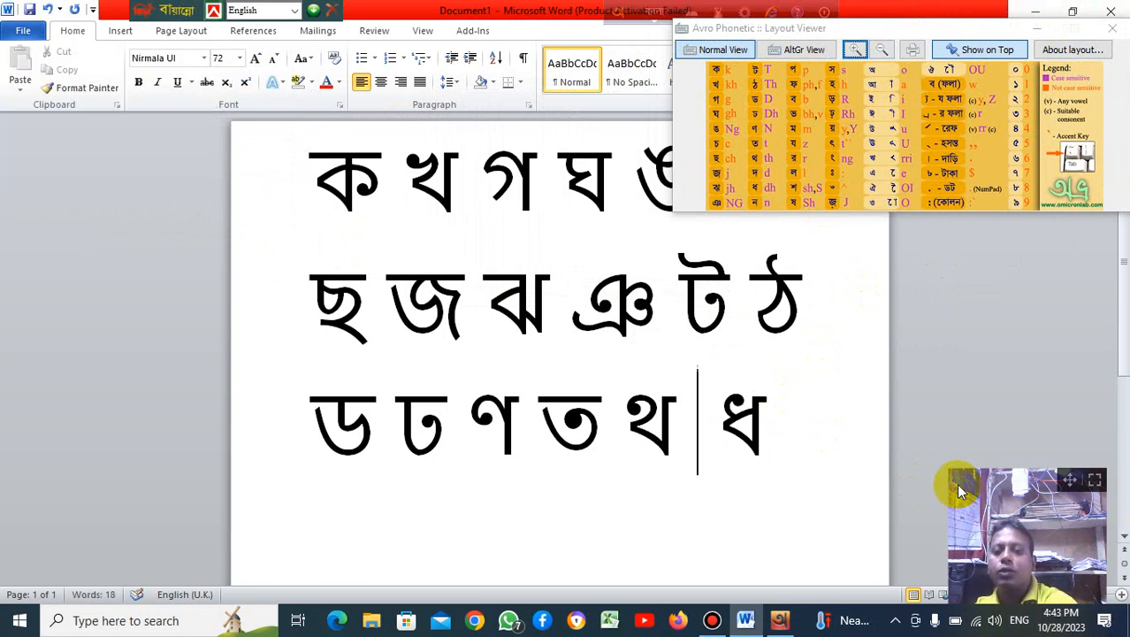
pyautogui.press('BackSpace')
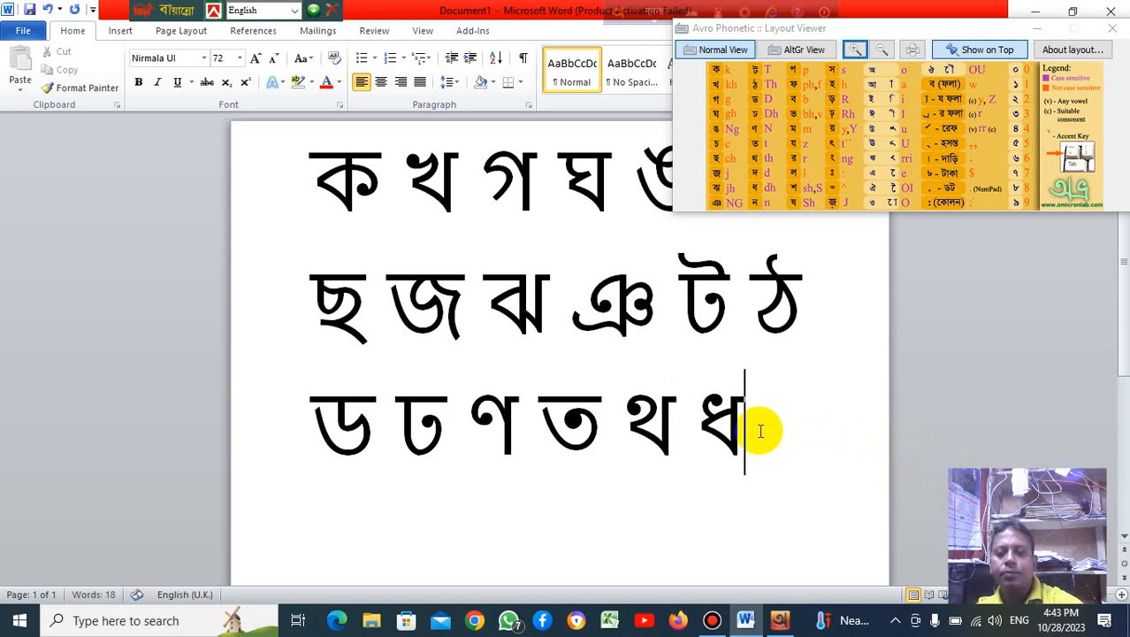
pyautogui.press('BackSpace')
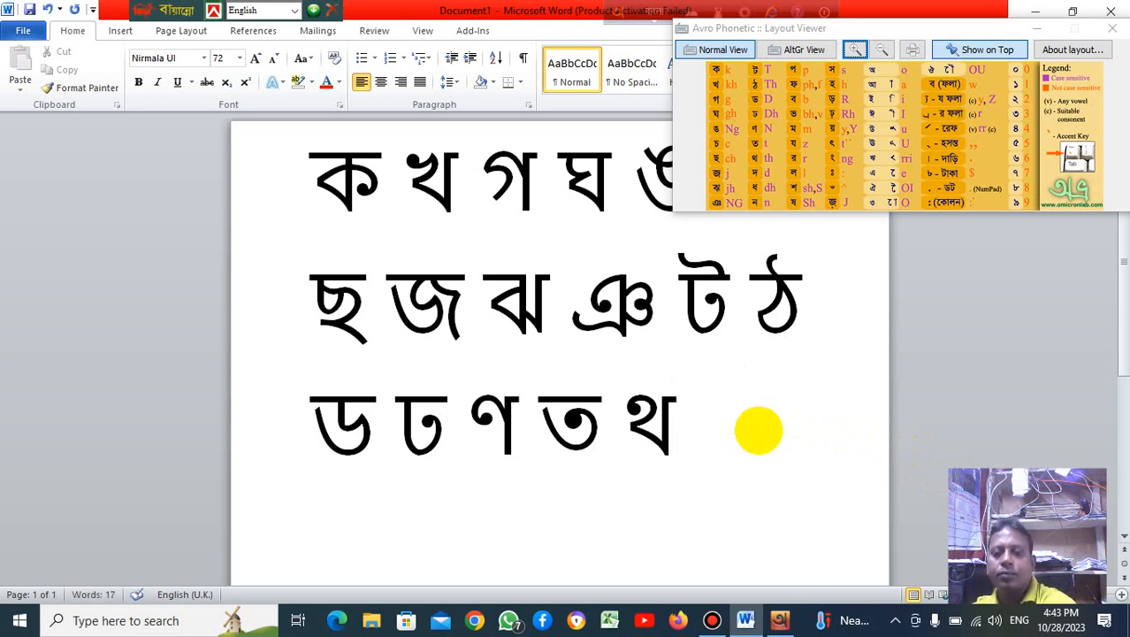
# Step: Try the phonetic inputs dd and dod after থ to compare joined and separate দ, and clear the test characters
pyautogui.write('dd')
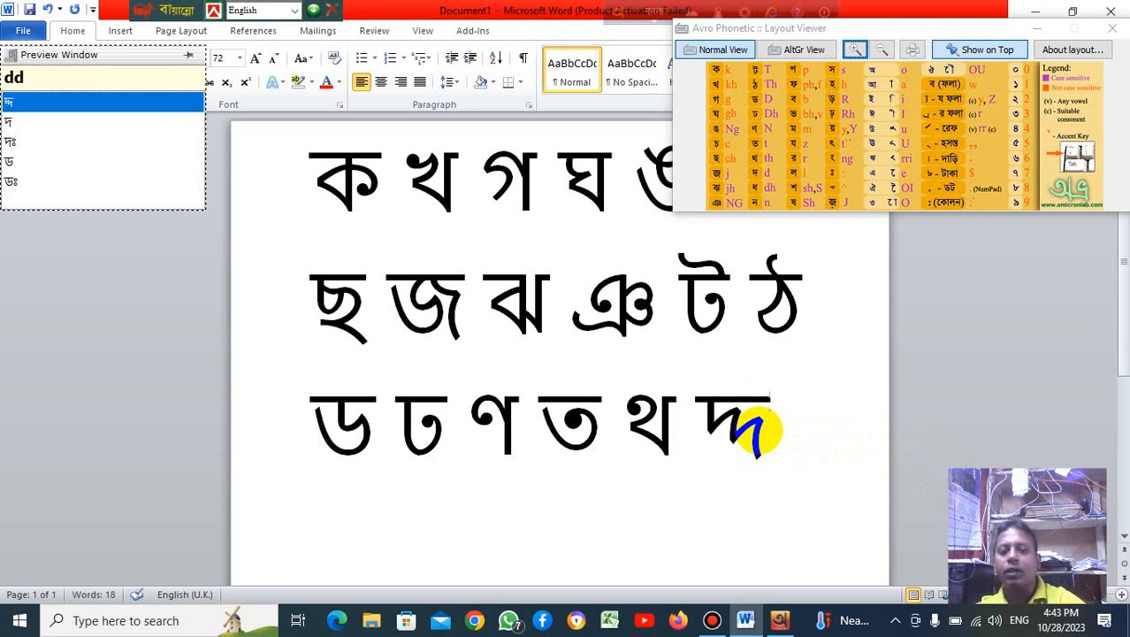
pyautogui.press('BackSpace')
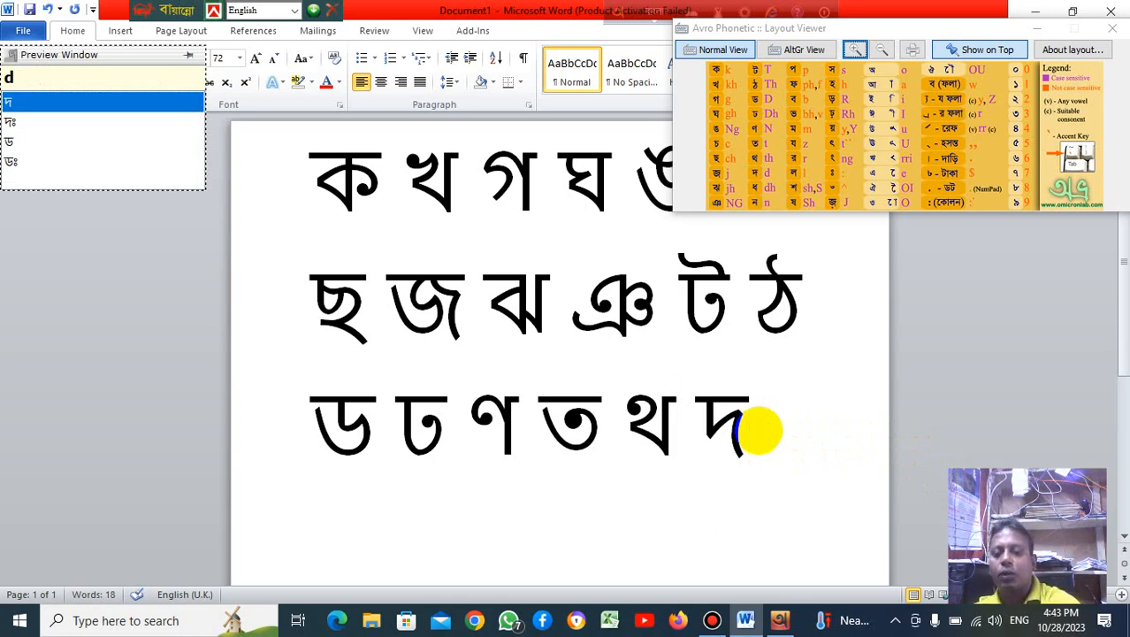
pyautogui.write('od')
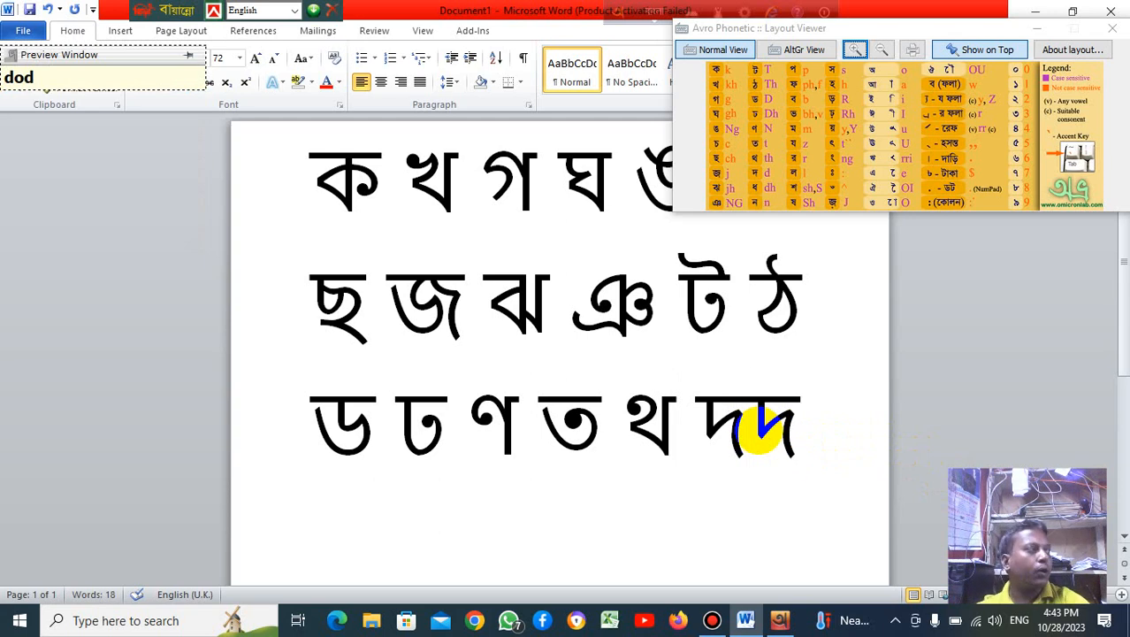
pyautogui.press('BackSpace')
pyautogui.press('BackSpace')
pyautogui.press('BackSpace')
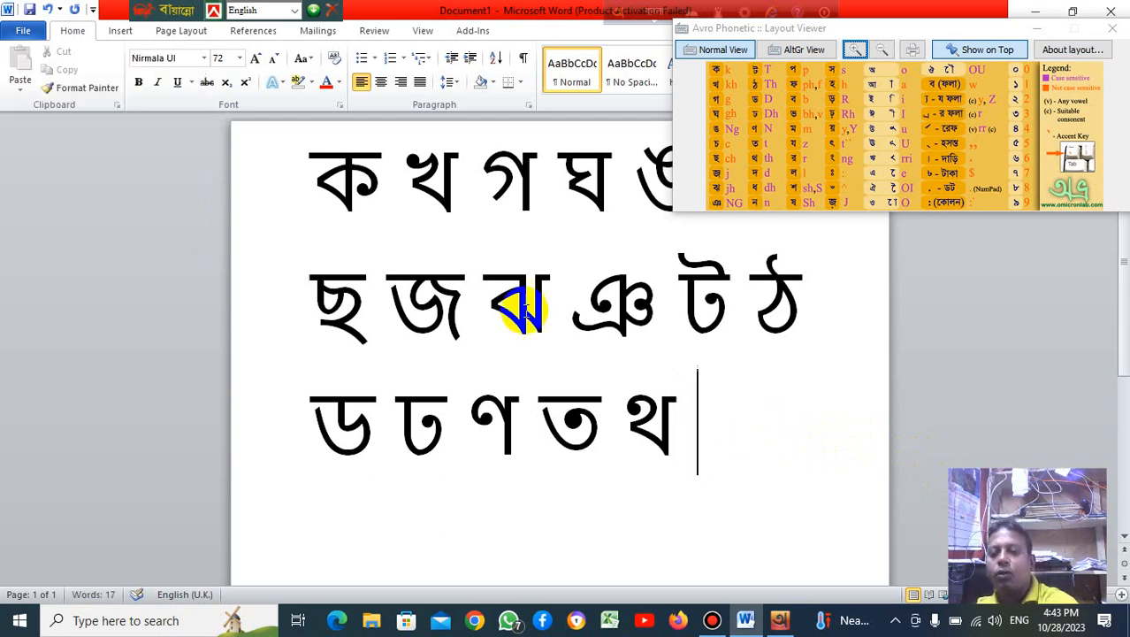
# Step: Replace the layout viewer with the Avro Mouse character palette, placed above the third line, and return the cursor after থ
pyautogui.click(1112, 30)
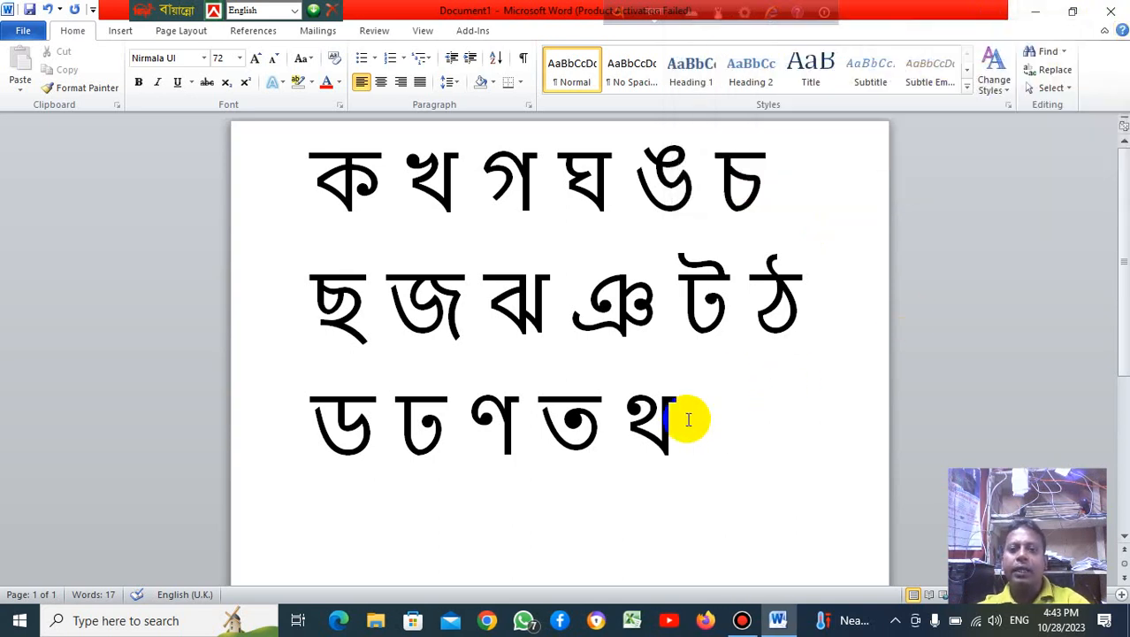
pyautogui.click(719, 25)
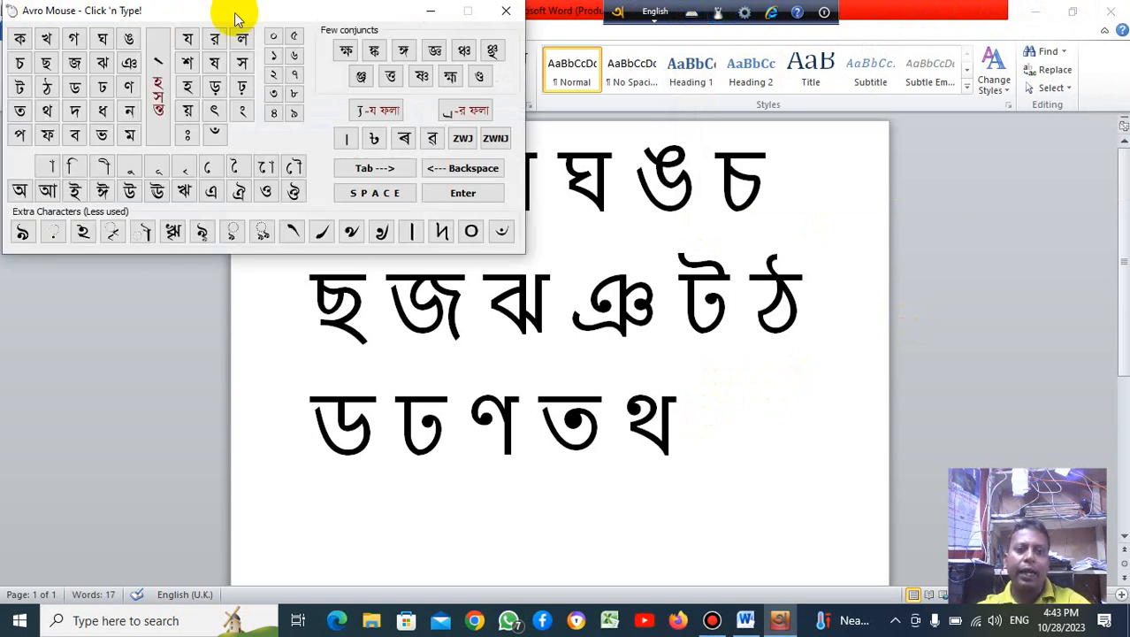
pyautogui.moveTo(234, 16); pyautogui.dragTo(807, 59)
pyautogui.click(712, 408)
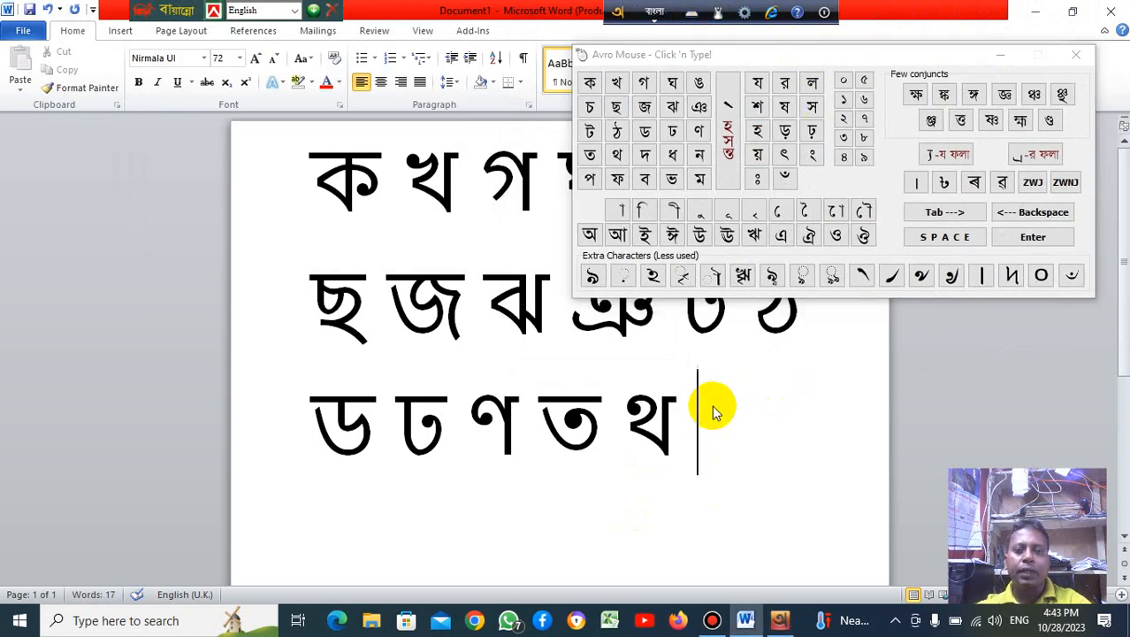
# Step: Insert the characters ধনভফথটছঞ্ after থ with the Avro Mouse palette
pyautogui.click(670, 166)
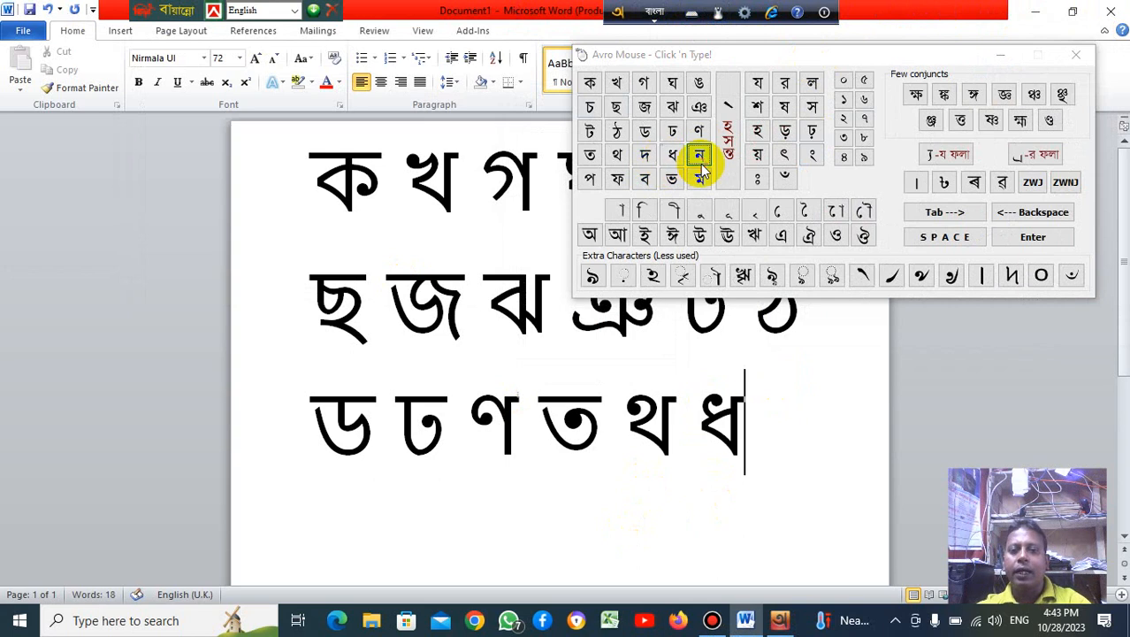
pyautogui.click(698, 155)
pyautogui.click(672, 179)
pyautogui.click(624, 180)
pyautogui.click(616, 154)
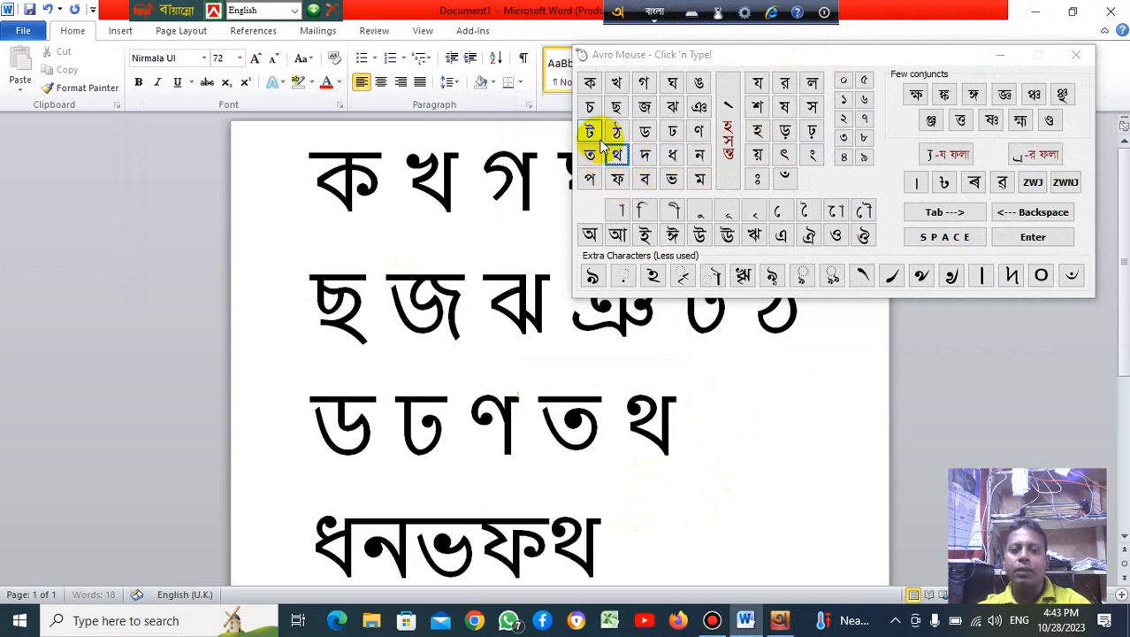
pyautogui.click(590, 131)
pyautogui.click(700, 106)
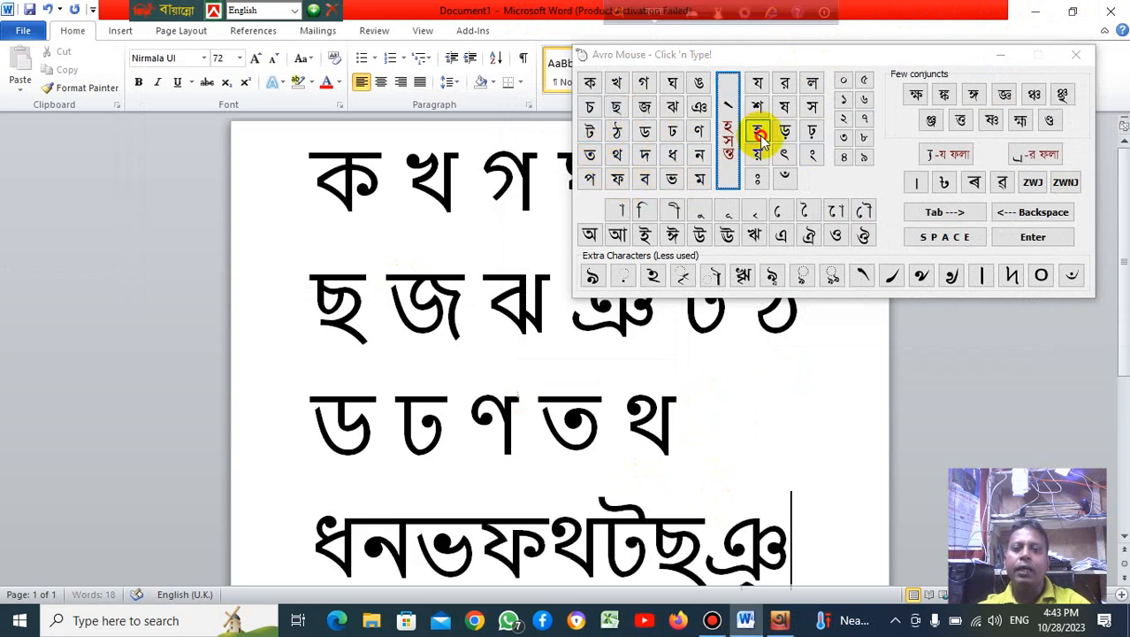
# Step: Insert হ, ৎ, ঢ়, ঞ and the vowel signs া and ূ with the Avro Mouse palette
pyautogui.click(757, 129)
pyautogui.click(784, 155)
pyautogui.click(812, 131)
pyautogui.click(699, 107)
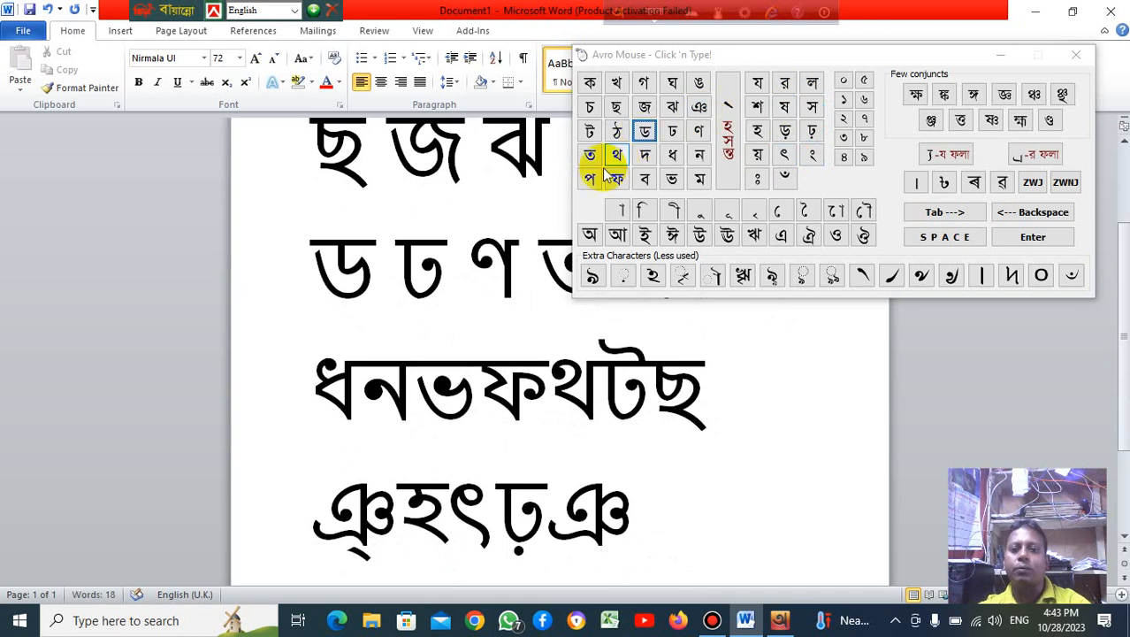
pyautogui.click(622, 209)
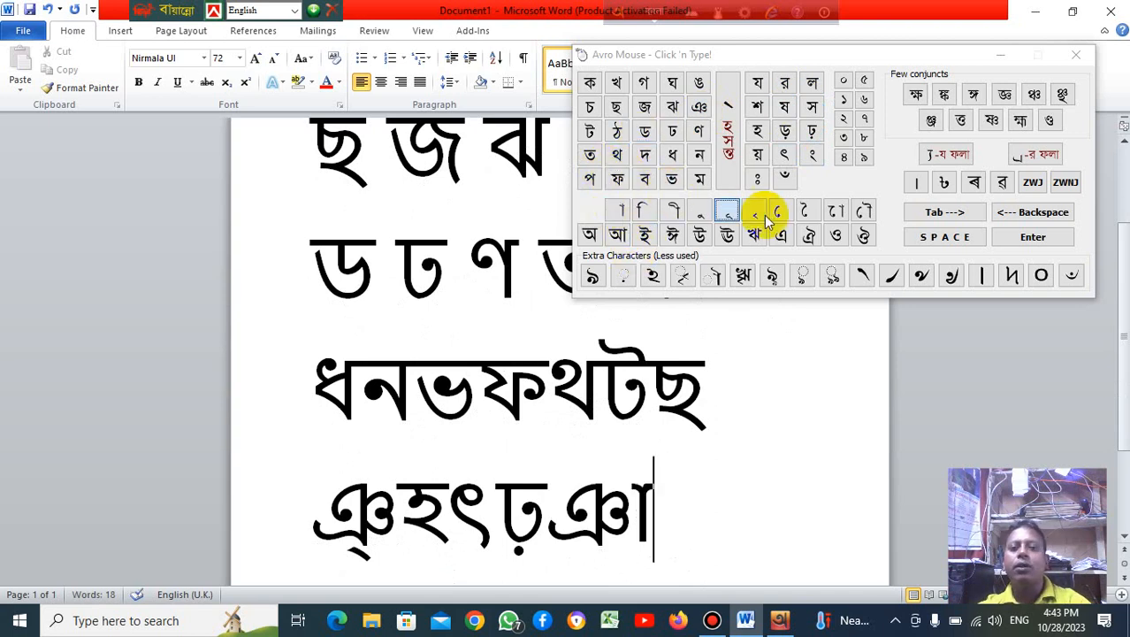
pyautogui.click(754, 210)
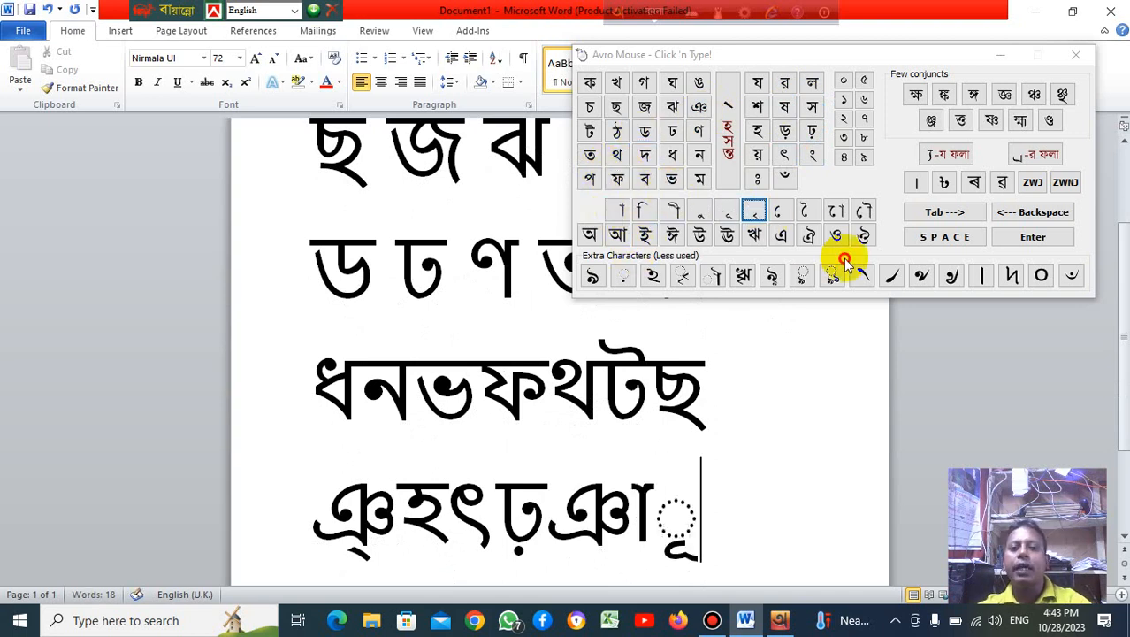
# Step: Close the Avro Mouse palette, and show the Avro Phonetic layout viewer again for reference before closing it
pyautogui.click(1075, 55)
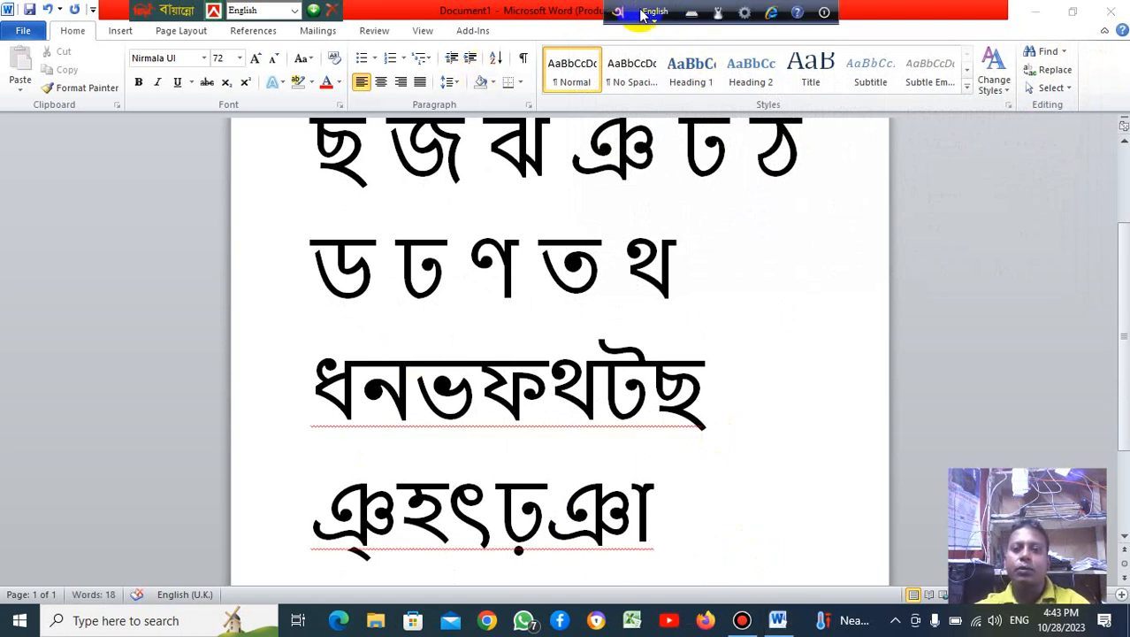
pyautogui.click(697, 20)
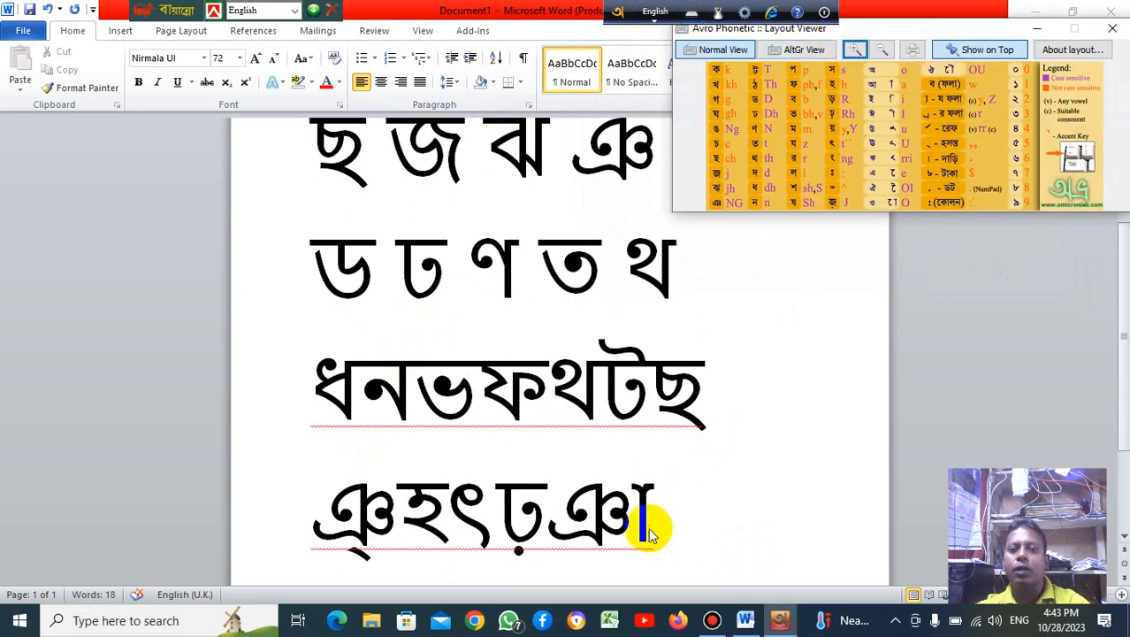
pyautogui.click(684, 496)
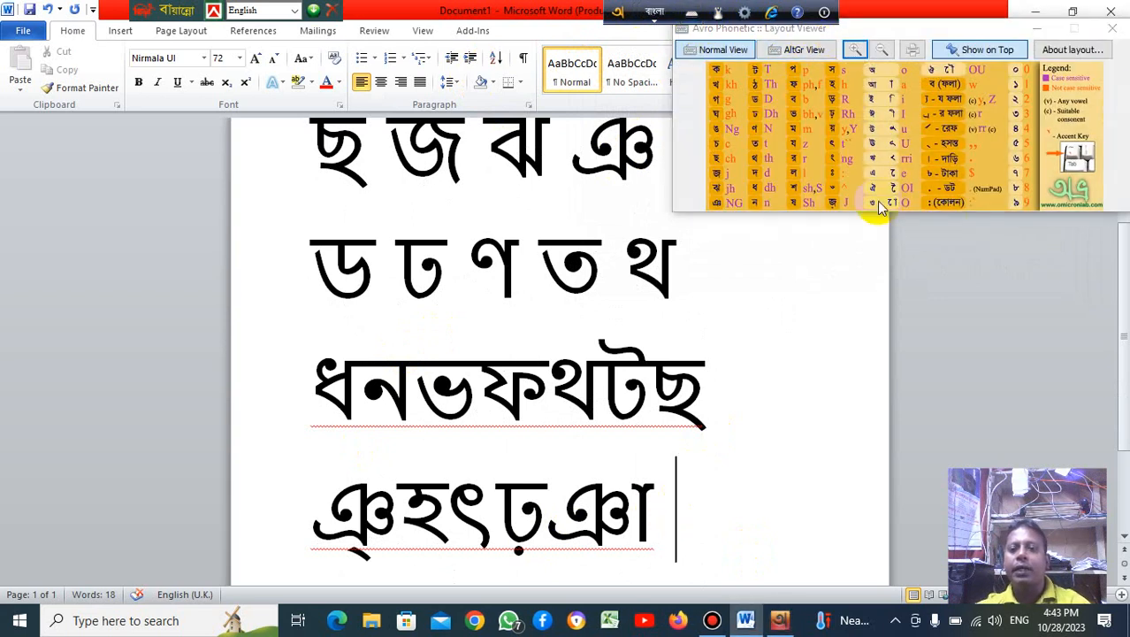
pyautogui.click(1111, 29)
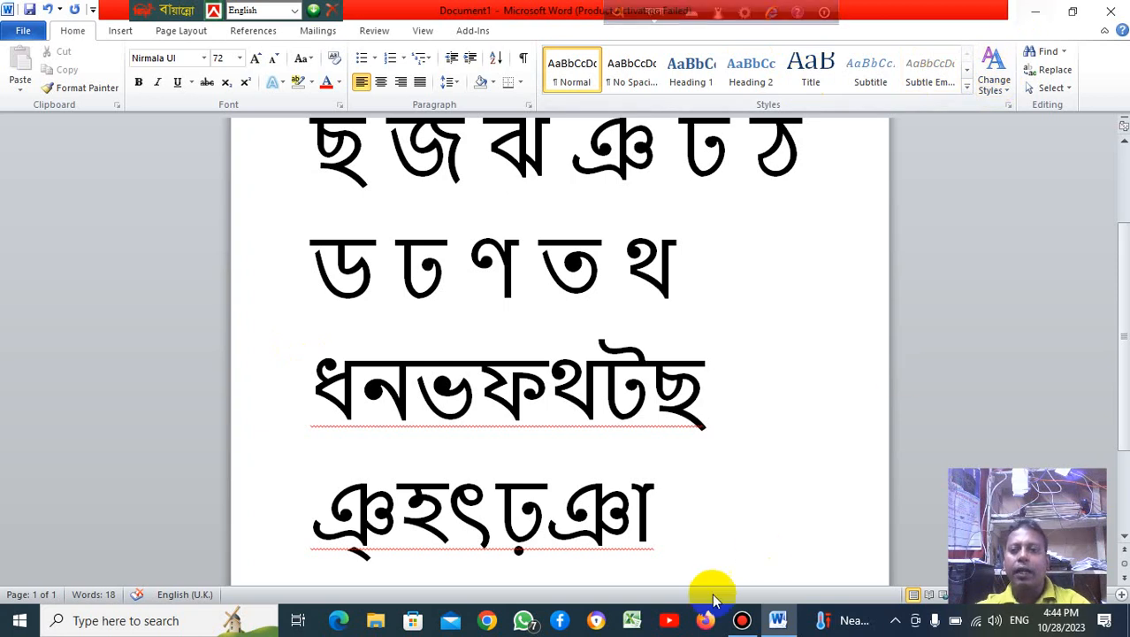
# Step: Undo the document's entries back to the first line ক খ গ ঘ ঙ চ
pyautogui.hotkey('ctrl', 'a')
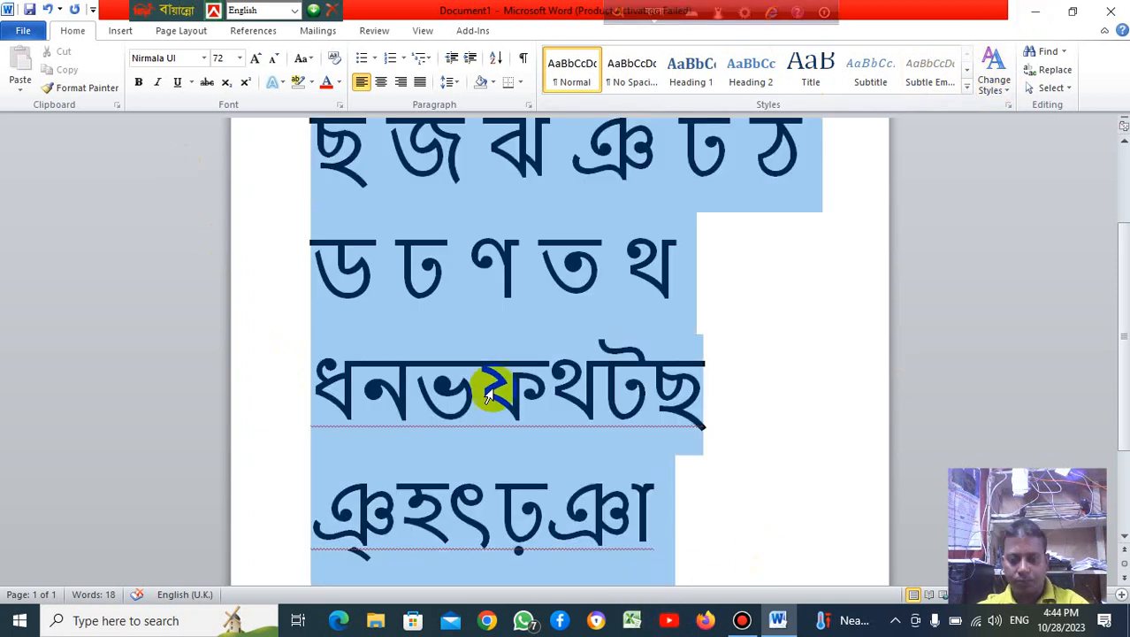
pyautogui.hotkey('ctrl', 'z')
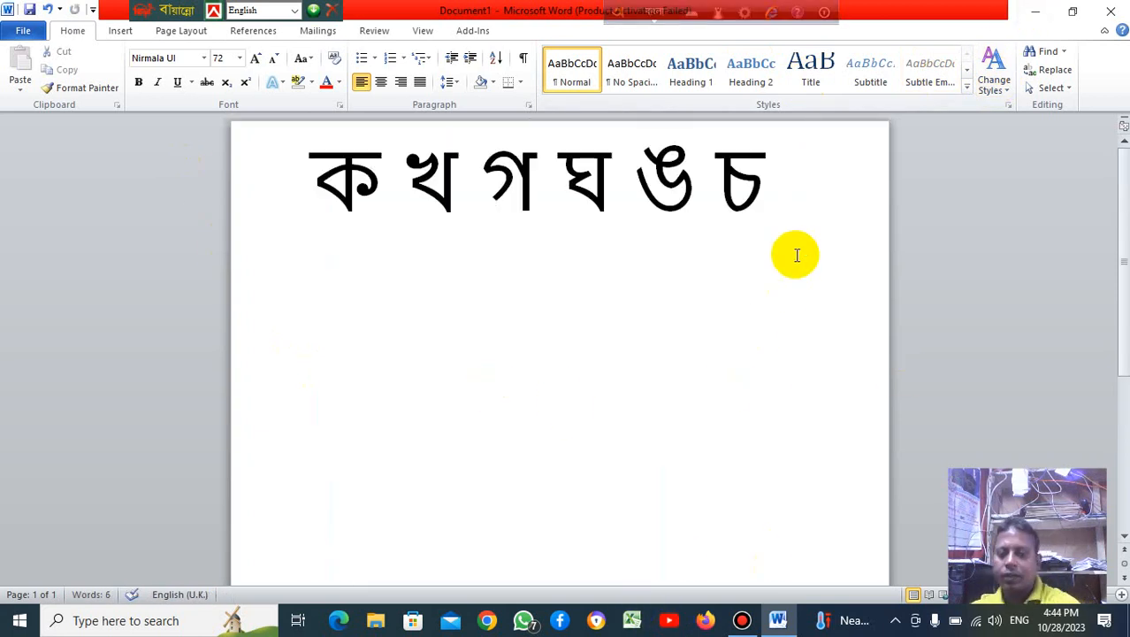
# Step: Delete the remaining line of Bangla letters ক খ গ ঘ ঙ চ, leaving the document empty
pyautogui.click(255, 162)
pyautogui.press('Delete')
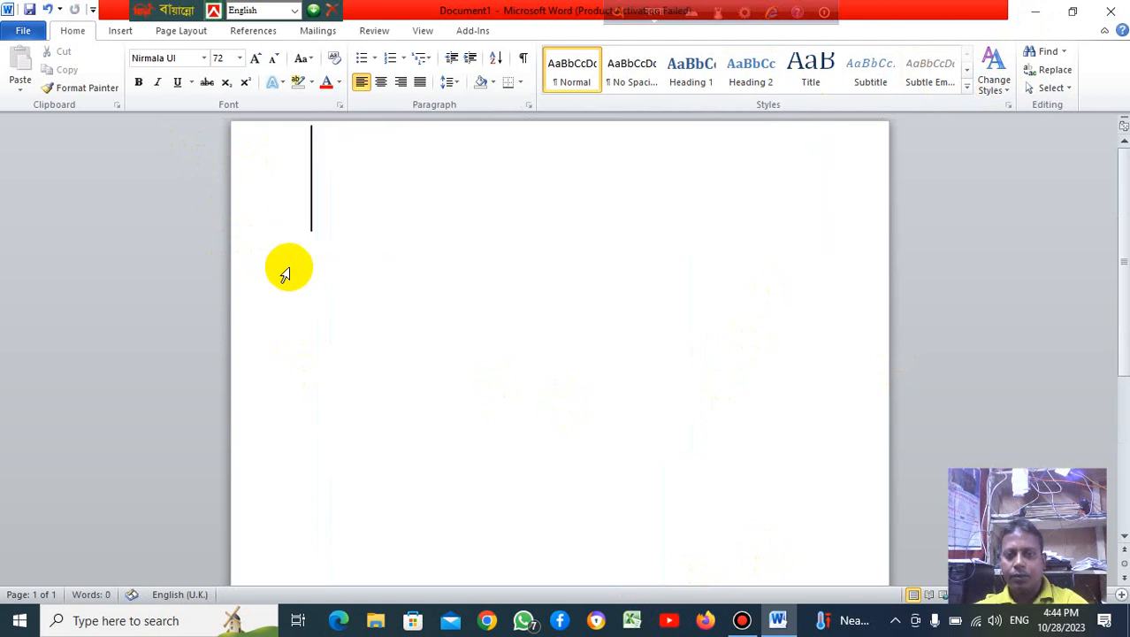
# Step: Minimise the Word document to reach the desktop and refresh the desktop
pyautogui.click(1035, 12)
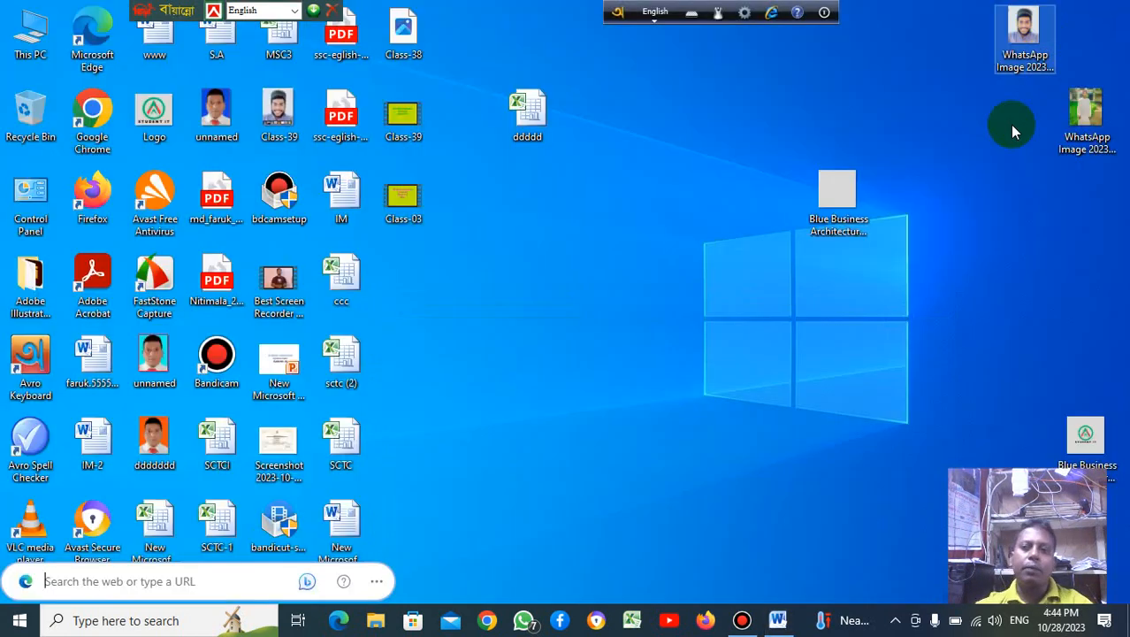
pyautogui.rightClick(615, 328)
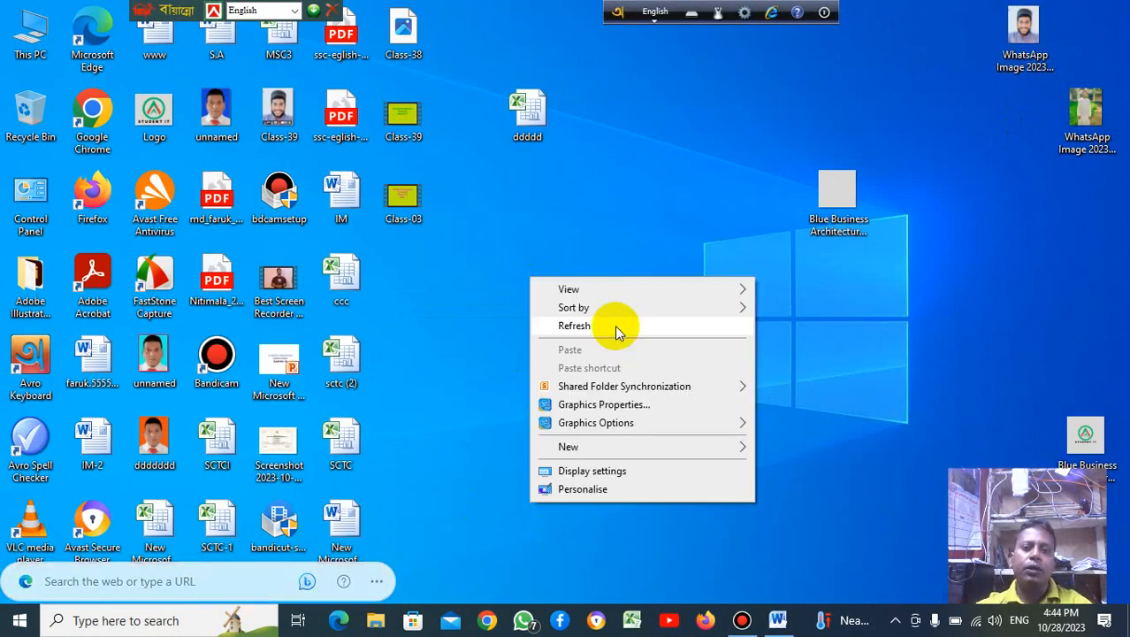
pyautogui.click(615, 325)
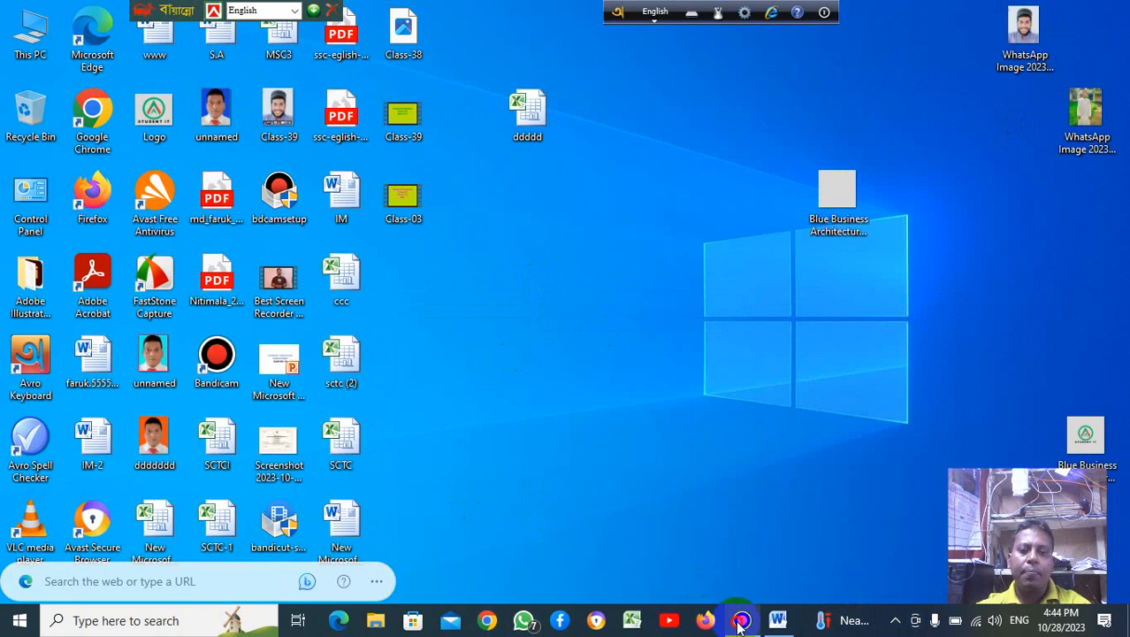
# Step: Switch to Bandicam and stop the screen recording
pyautogui.click(741, 622)
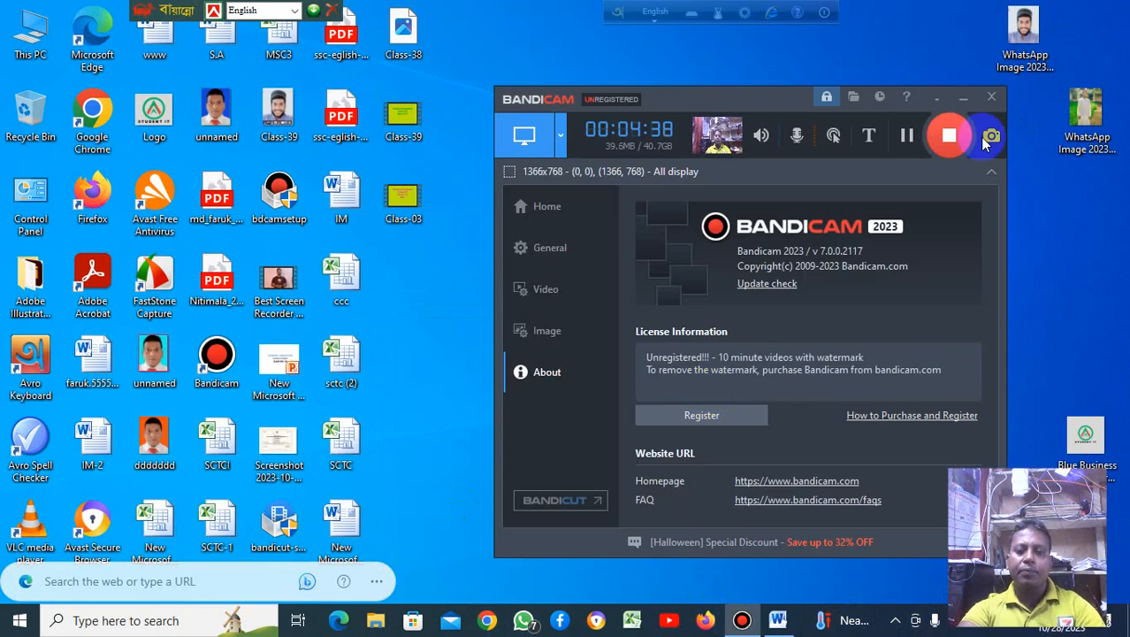
pyautogui.click(962, 134)
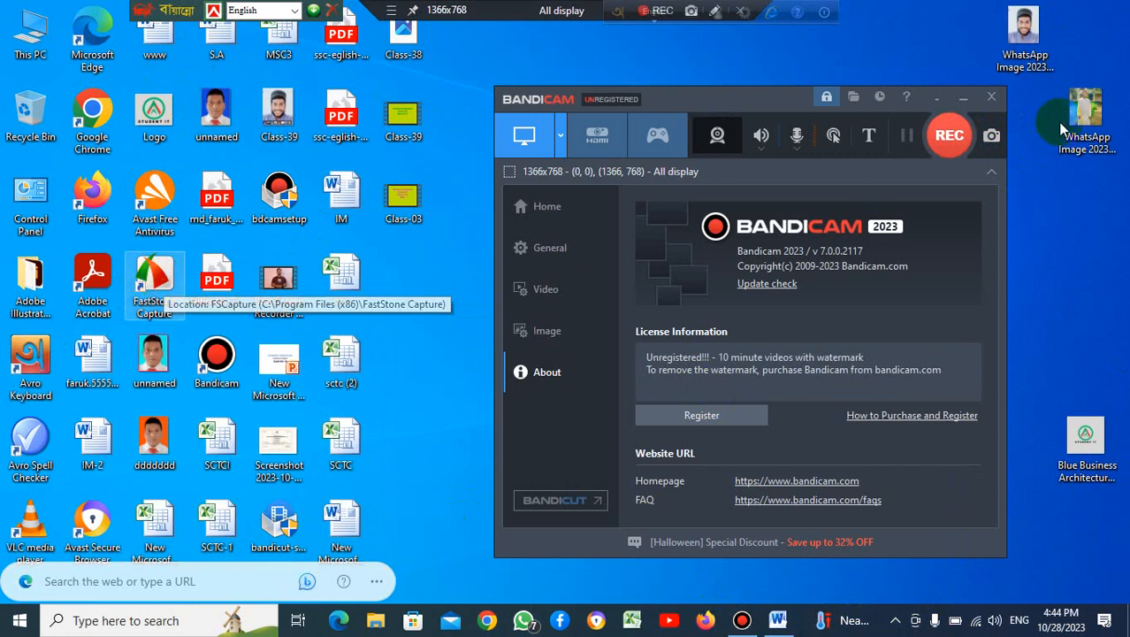
pyautogui.press('F12')
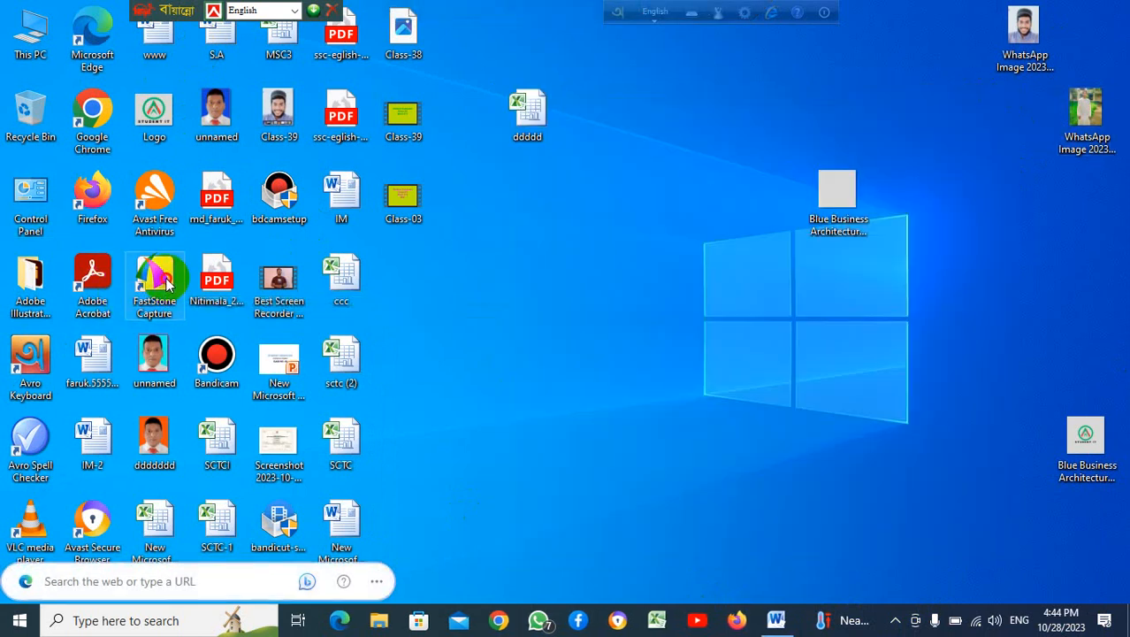